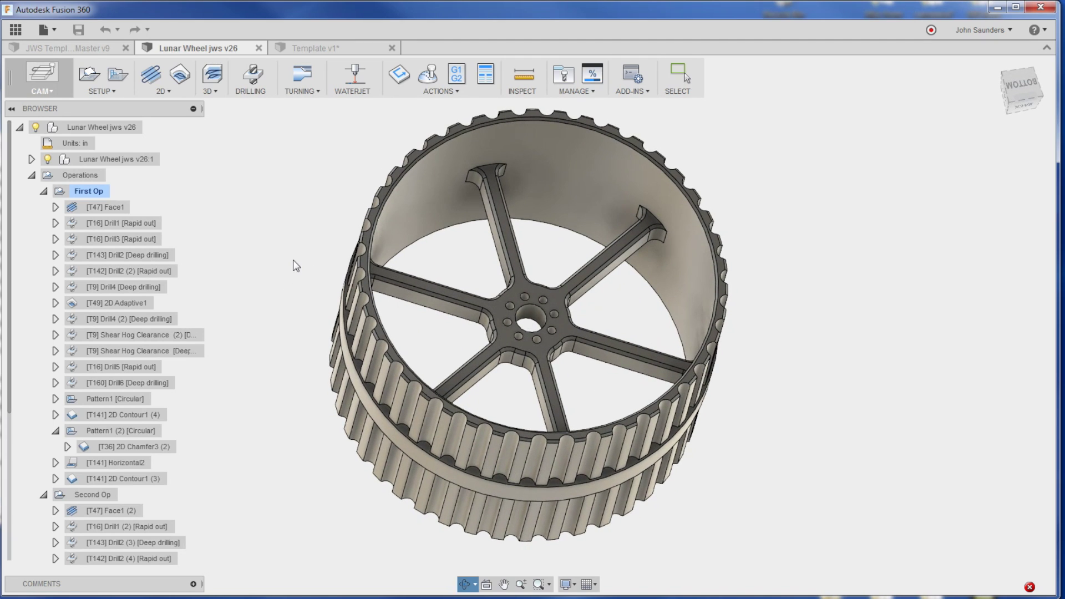
# Copy the Drill2 deep-drilling operation, paste it into JWS Templates Master's 2.5D Part, then delete the copy
pyautogui.keyDown('shift'); pyautogui.moveTo(238, 288); pyautogui.dragTo(240, 261, button='middle'); pyautogui.keyUp('shift')
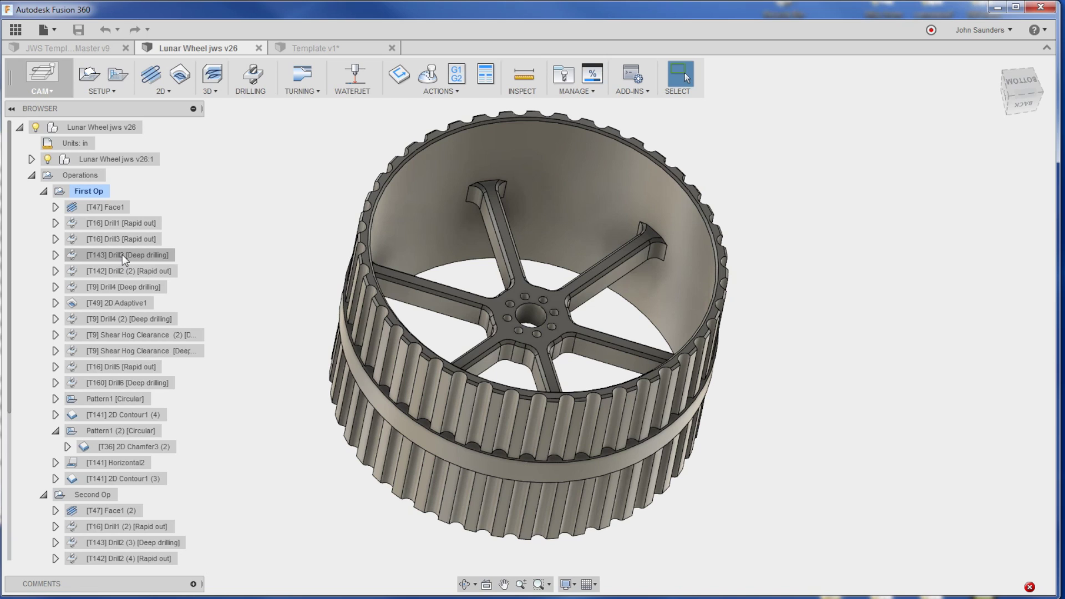
pyautogui.rightClick(102, 257)
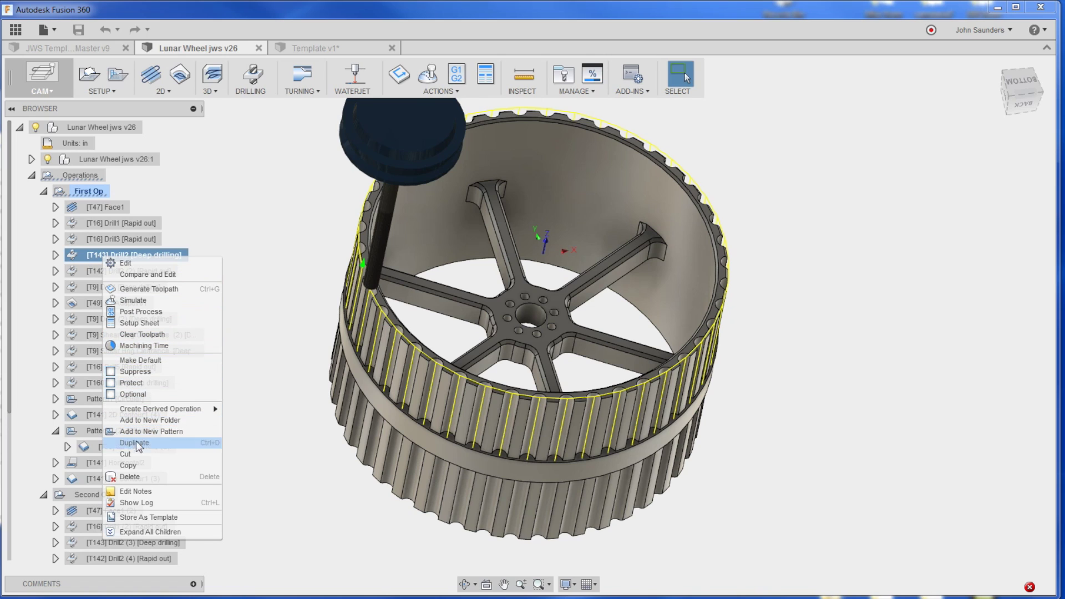
pyautogui.click(139, 464)
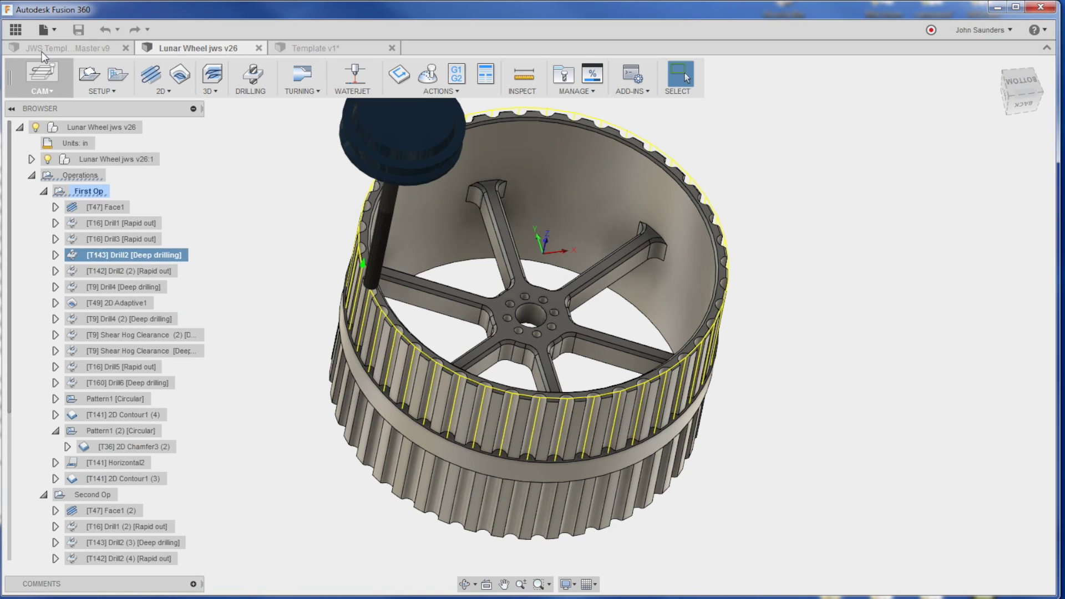
pyautogui.click(42, 50)
pyautogui.rightClick(92, 192)
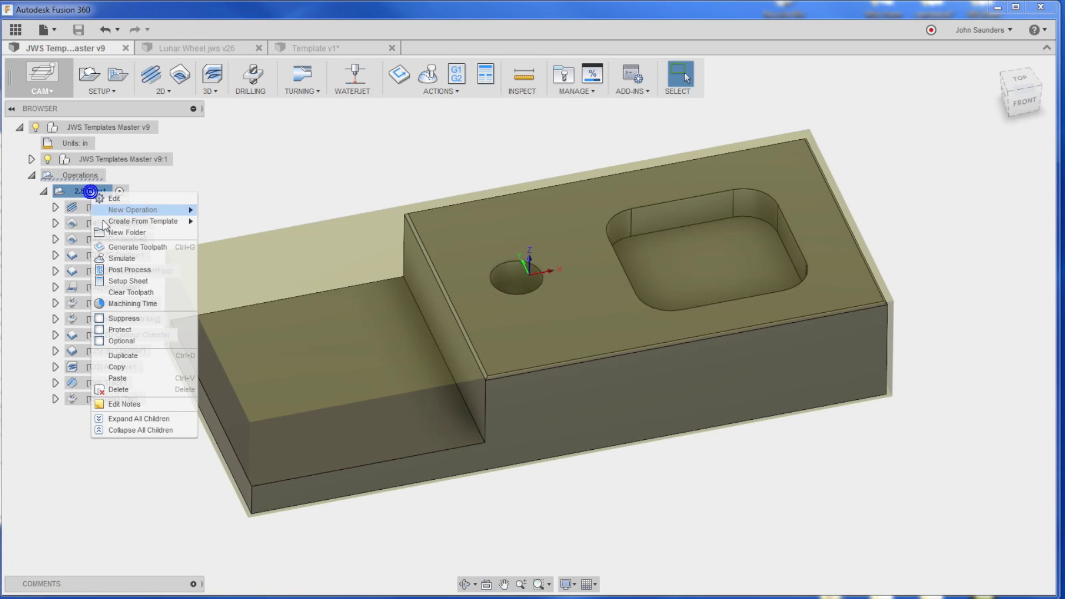
pyautogui.click(117, 378)
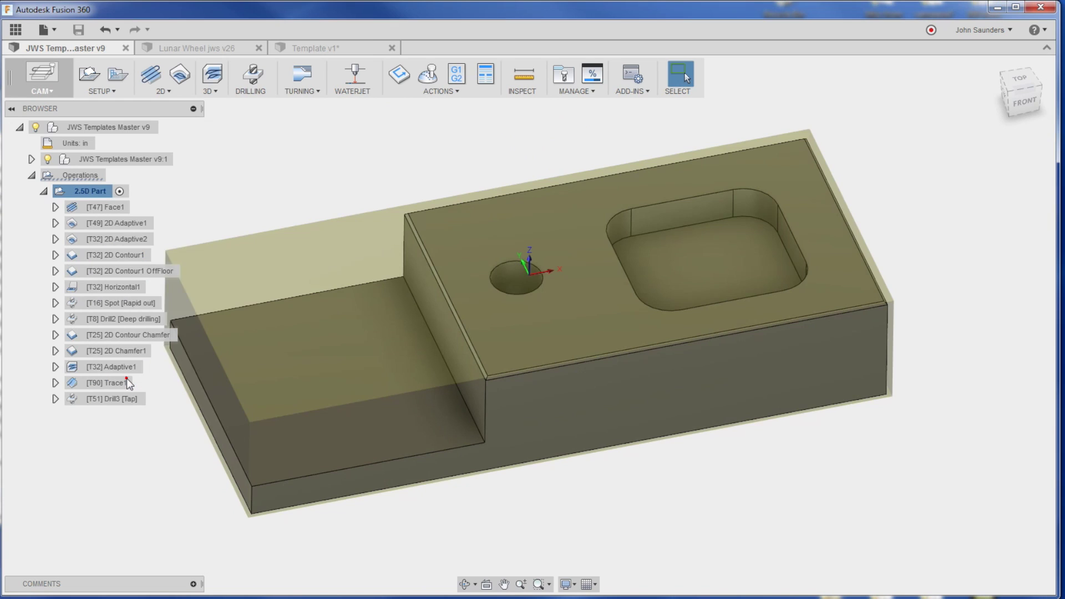
pyautogui.press('Delete')
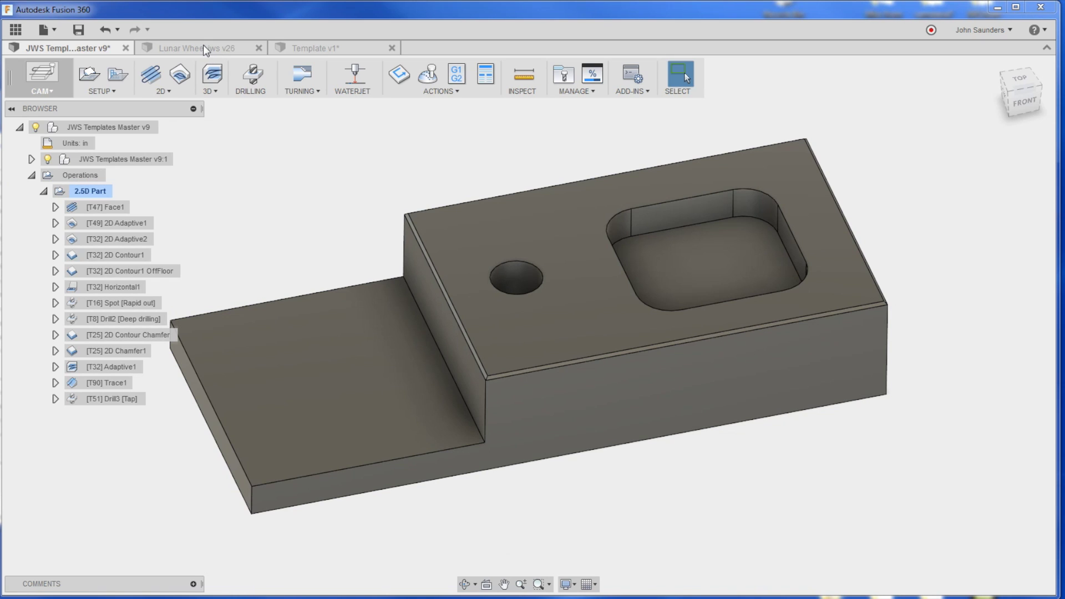
pyautogui.click(203, 46)
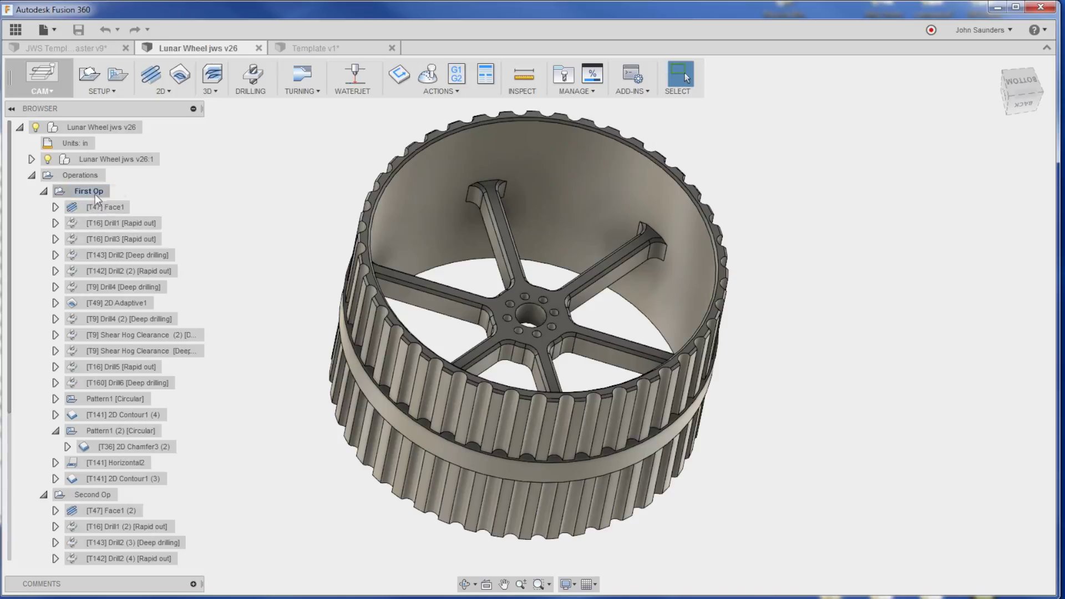
pyautogui.click(105, 207)
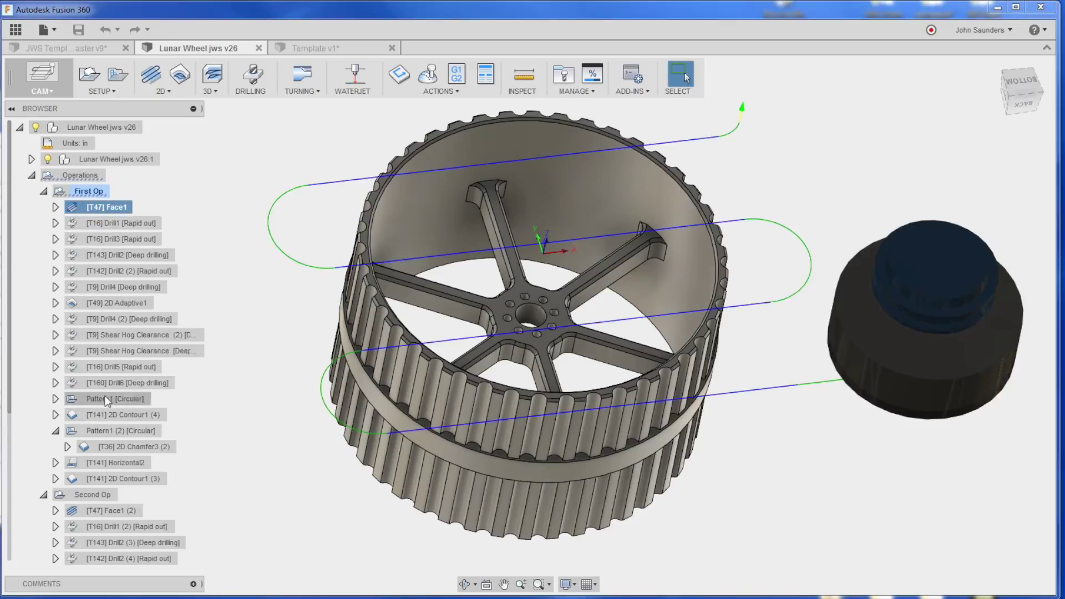
pyautogui.keyDown('shift'); pyautogui.click(103, 396); pyautogui.keyUp('shift')
pyautogui.click(117, 266)
pyautogui.keyDown('shift'); pyautogui.click(107, 305); pyautogui.keyUp('shift')
pyautogui.rightClick(114, 287)
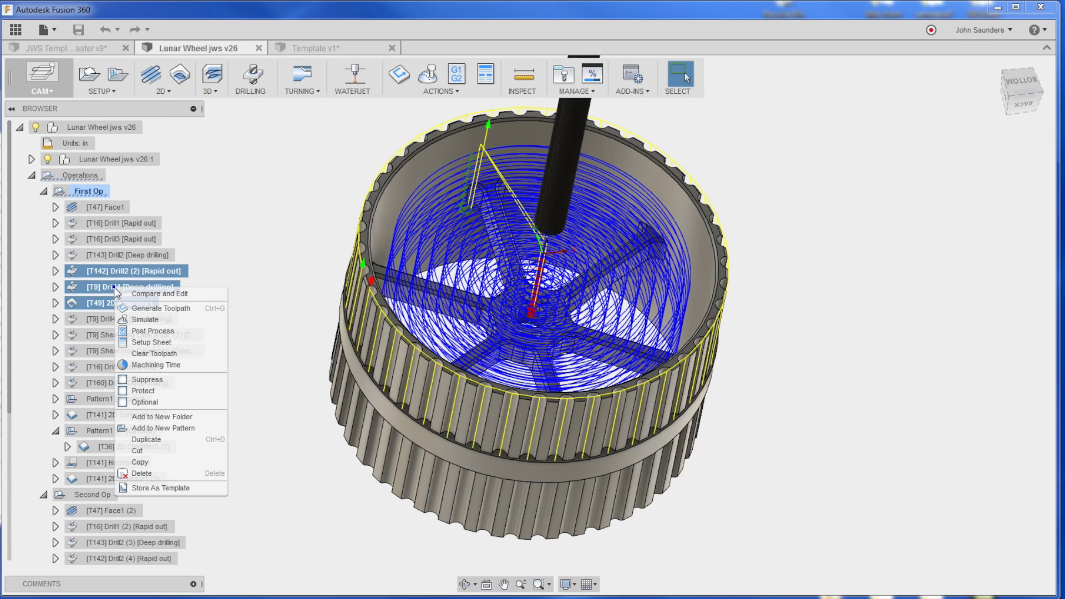
pyautogui.click(169, 487)
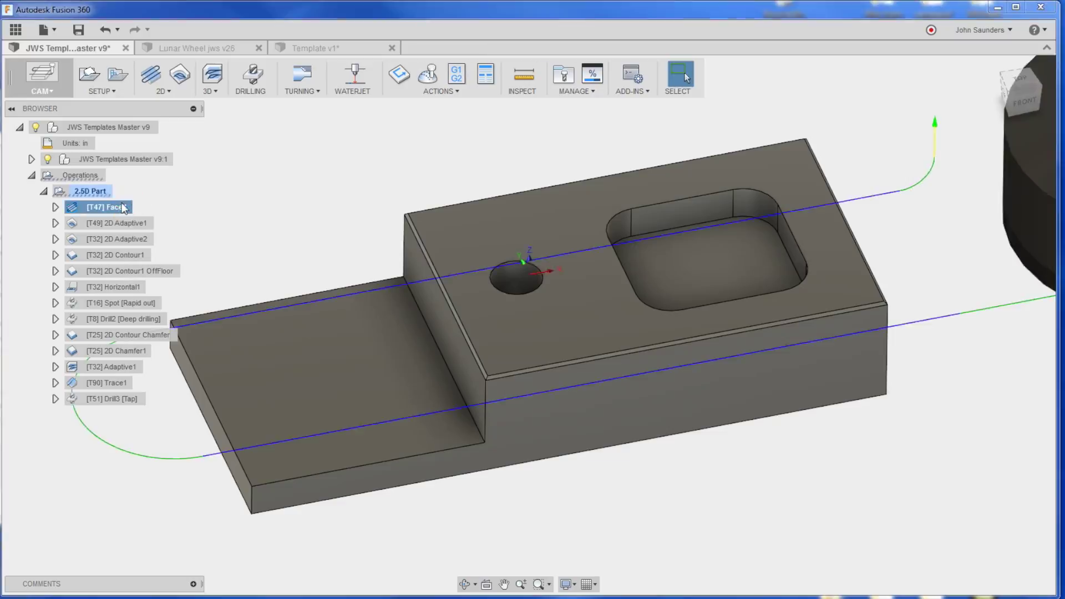
pyautogui.click(129, 240)
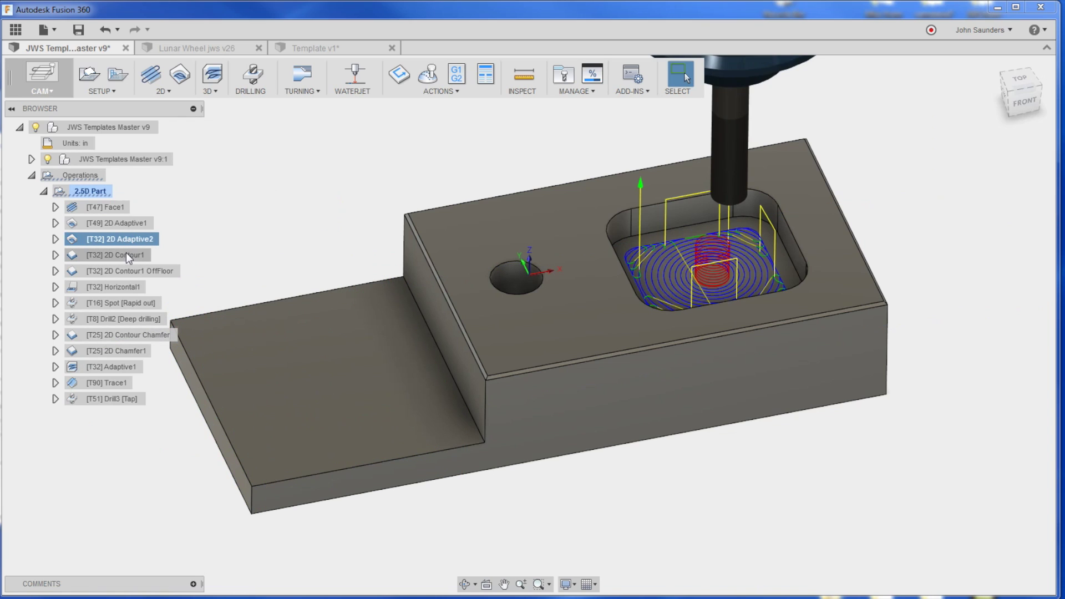
pyautogui.click(125, 254)
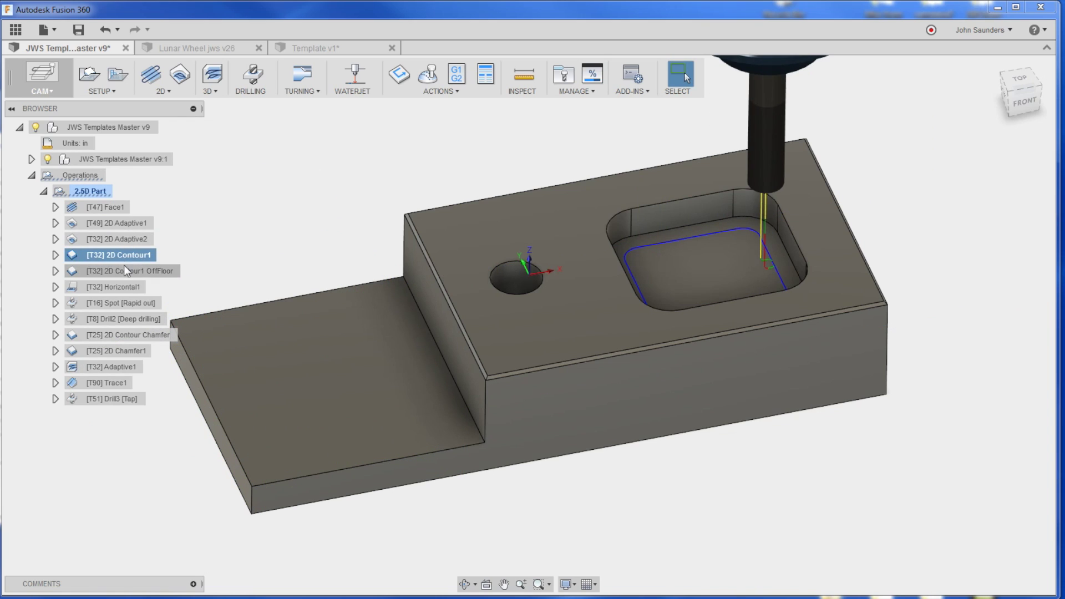
pyautogui.click(124, 271)
pyautogui.click(124, 284)
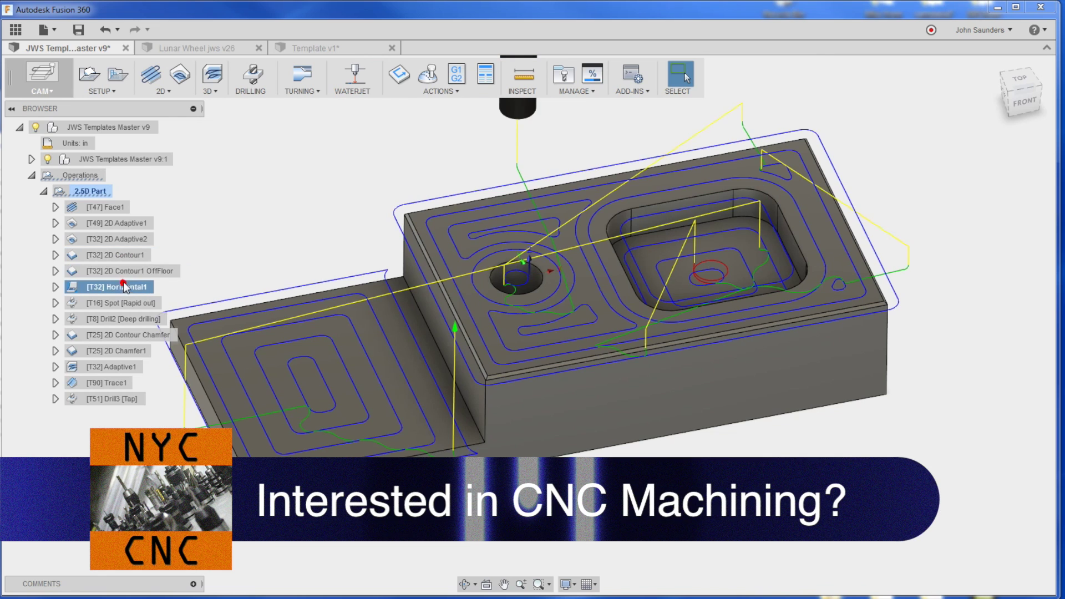
pyautogui.click(128, 304)
pyautogui.click(130, 320)
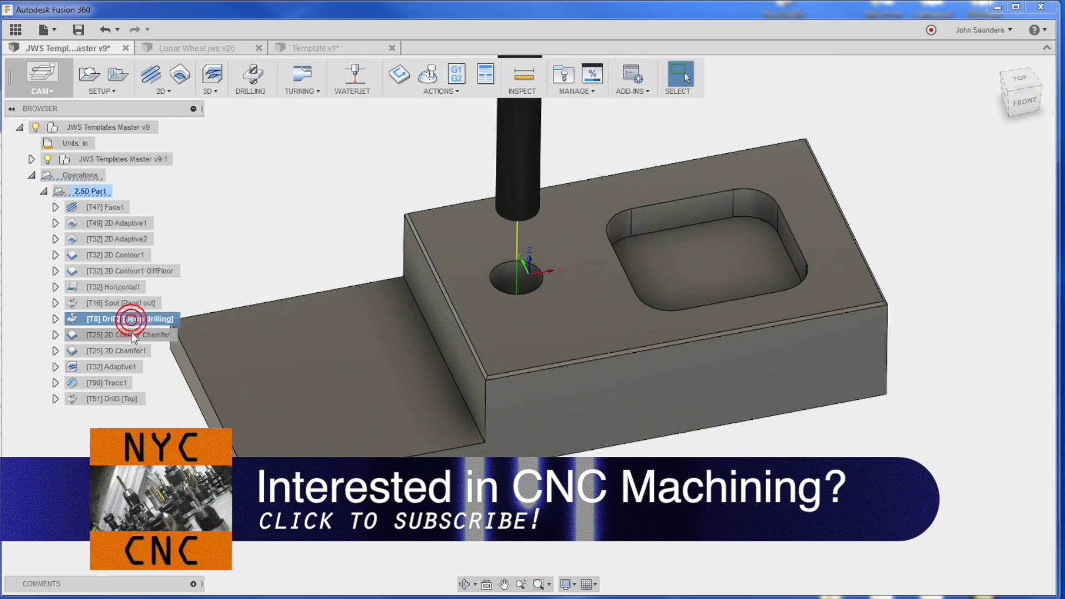
pyautogui.click(120, 400)
pyautogui.click(114, 382)
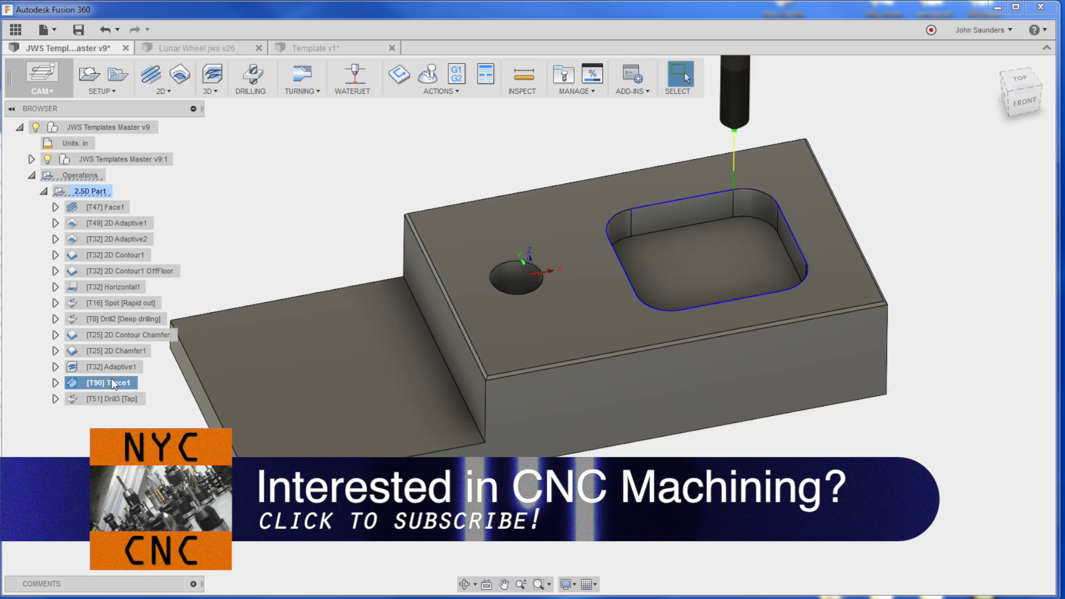
pyautogui.click(111, 366)
pyautogui.click(98, 191)
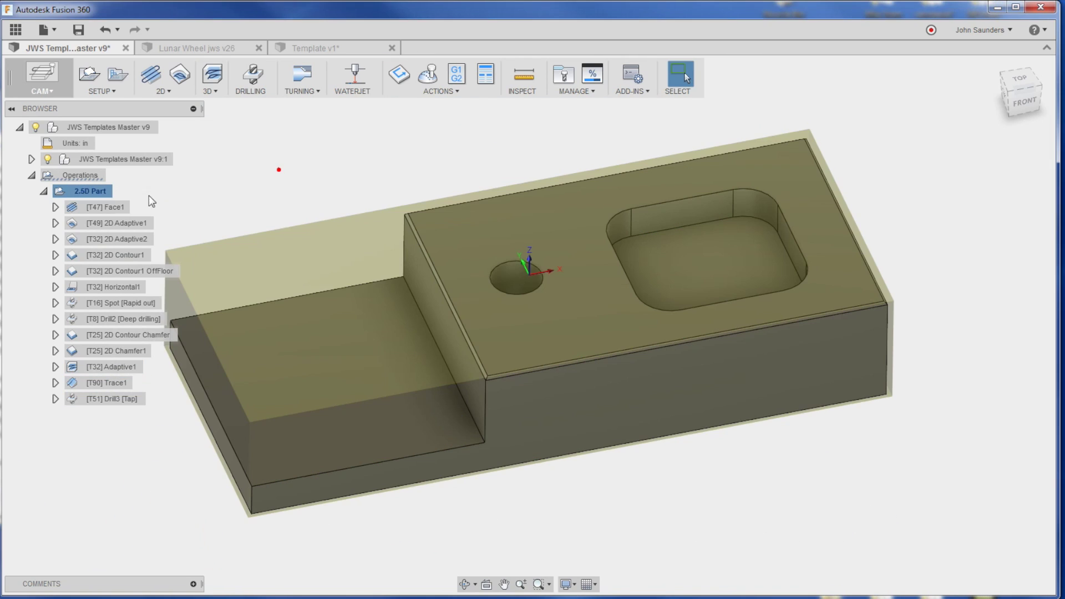
pyautogui.click(102, 206)
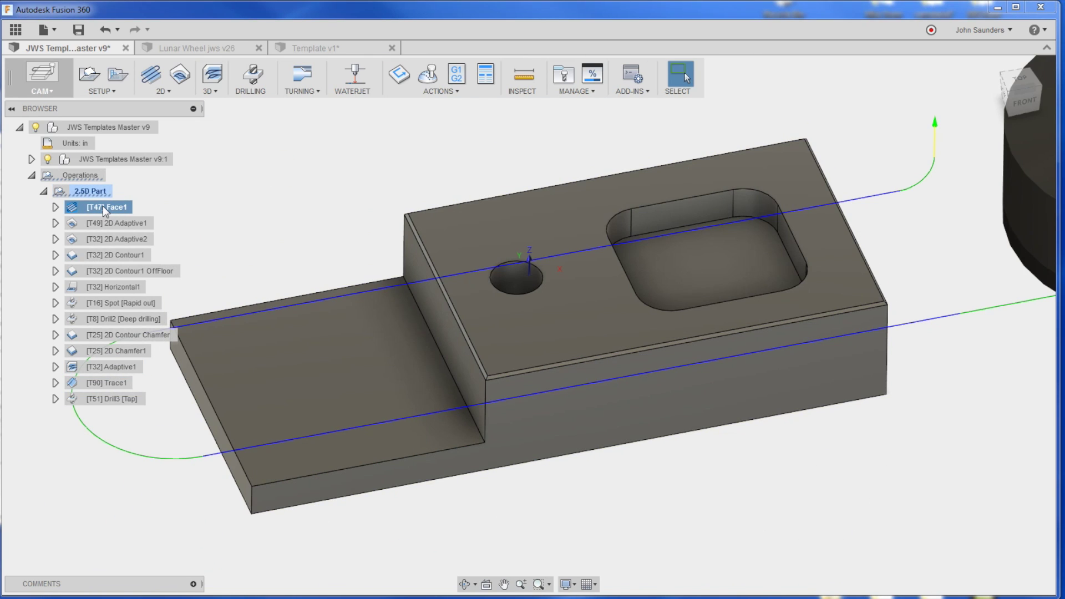
# Store operations Face1 through Drill3 [Tap] over SMW_2.5D.f3dhsm-template, then clear the selection
pyautogui.keyDown('shift'); pyautogui.click(119, 400); pyautogui.keyUp('shift')
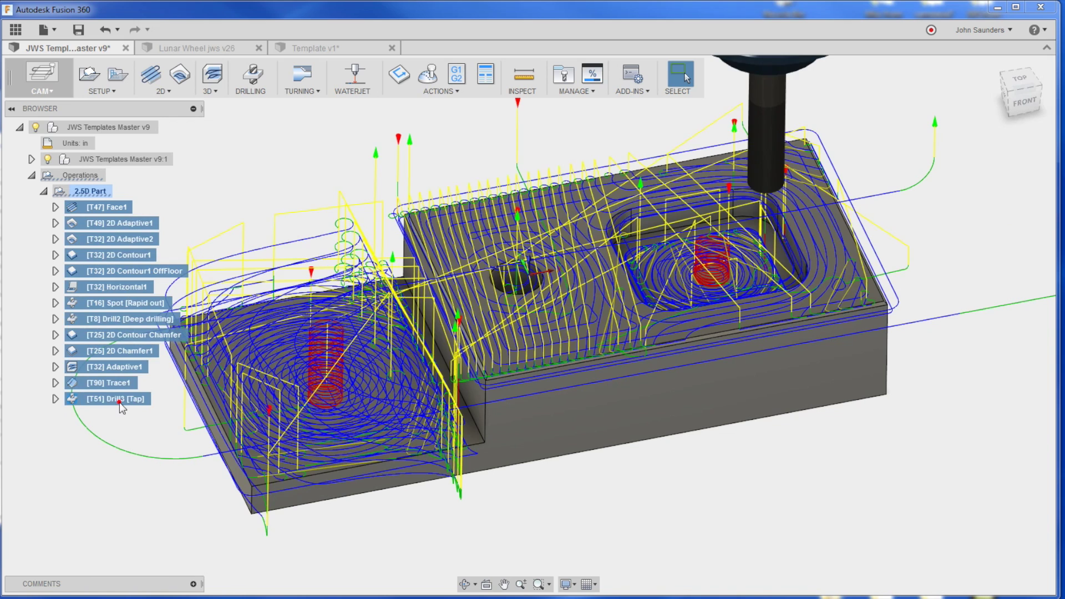
pyautogui.rightClick(116, 285)
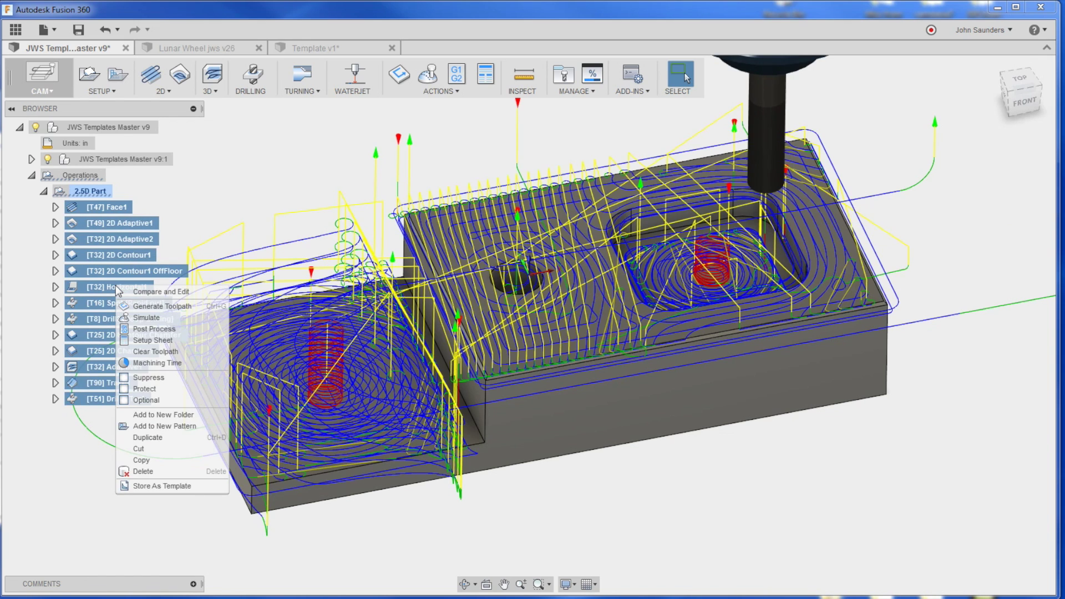
pyautogui.click(174, 488)
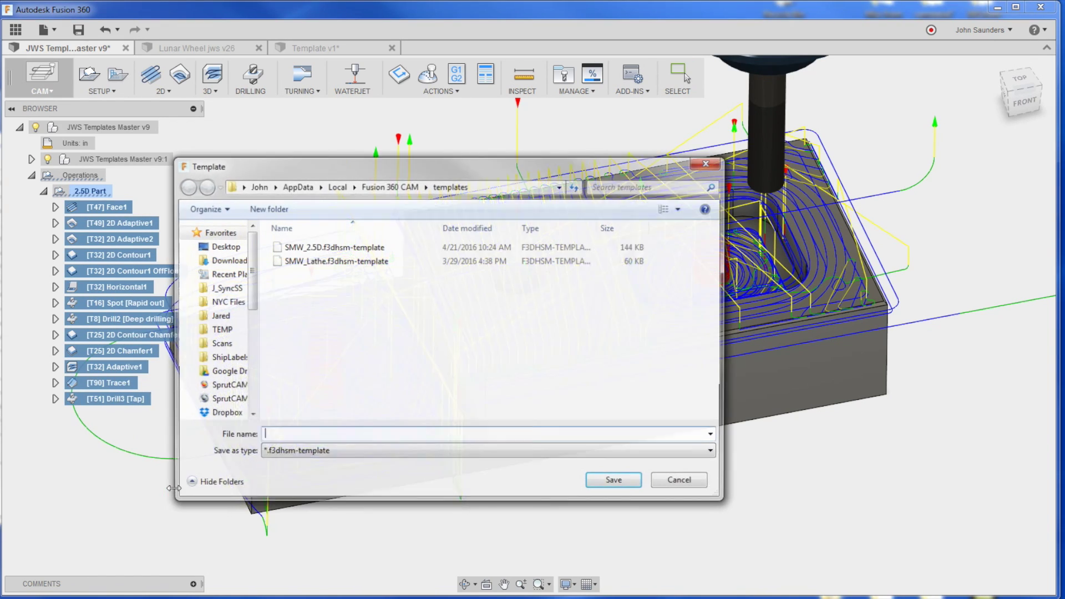
pyautogui.click(317, 246)
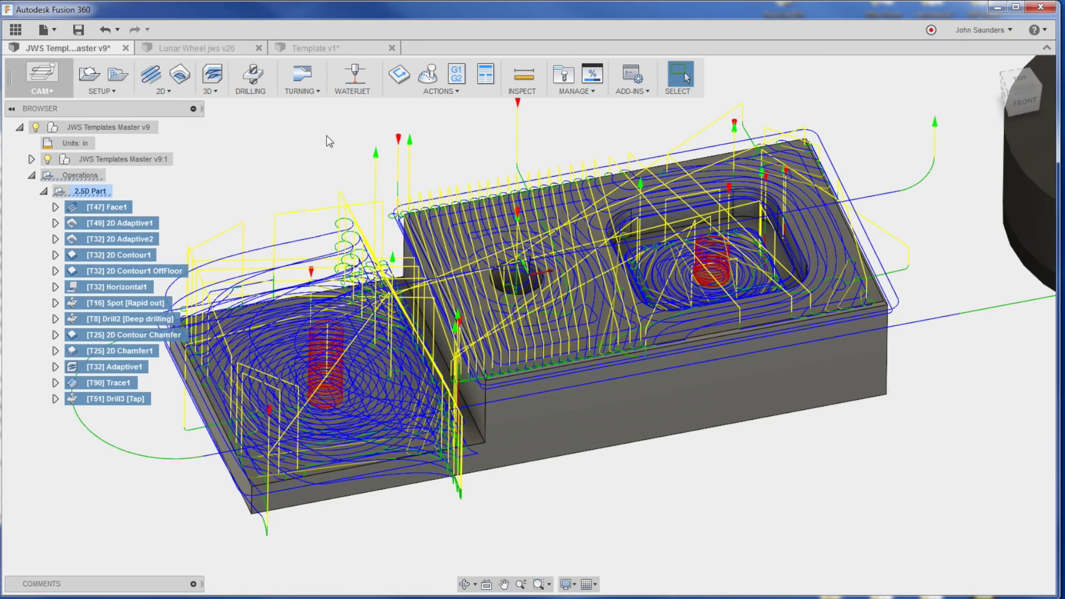
pyautogui.click(328, 140)
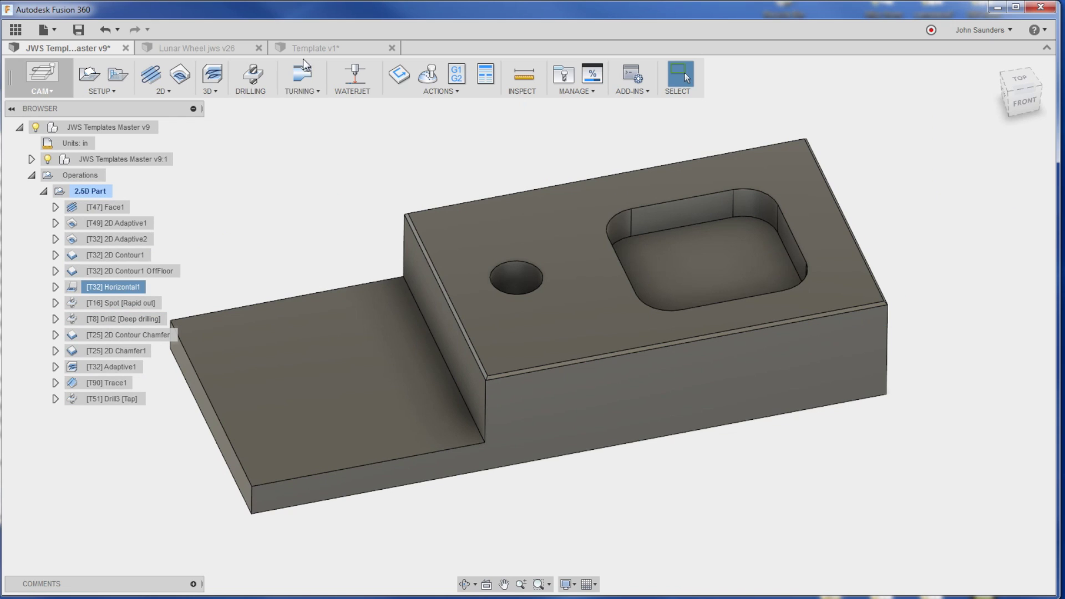
# Extrude the Template v1 plate profile into a solid body, then hide Sketch1 in the Sketches folder
pyautogui.click(312, 48)
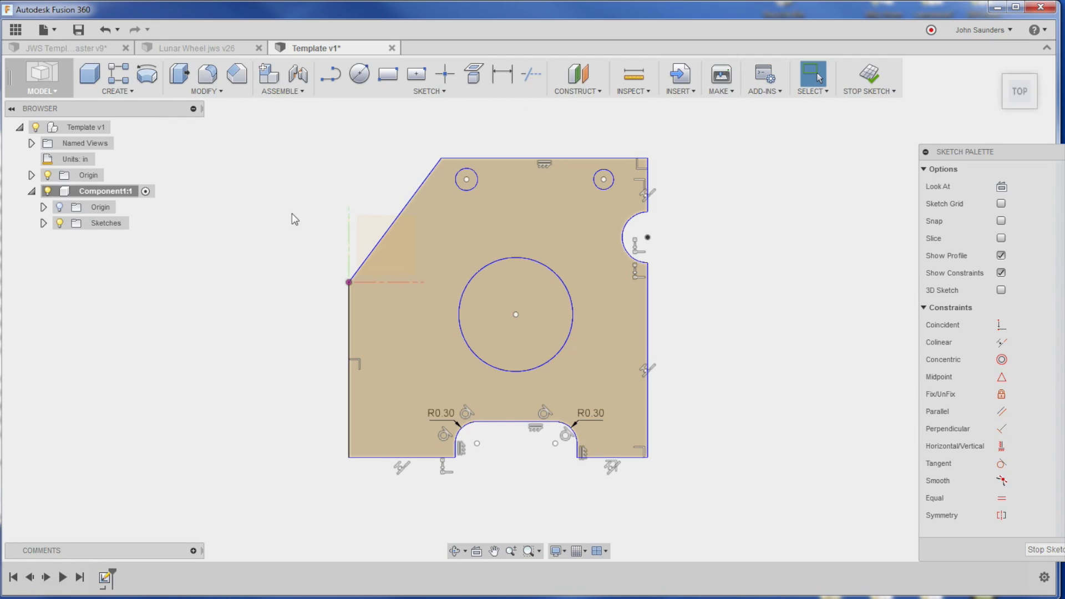
pyautogui.keyDown('shift'); pyautogui.moveTo(277, 264); pyautogui.dragTo(278, 245, button='middle'); pyautogui.keyUp('shift')
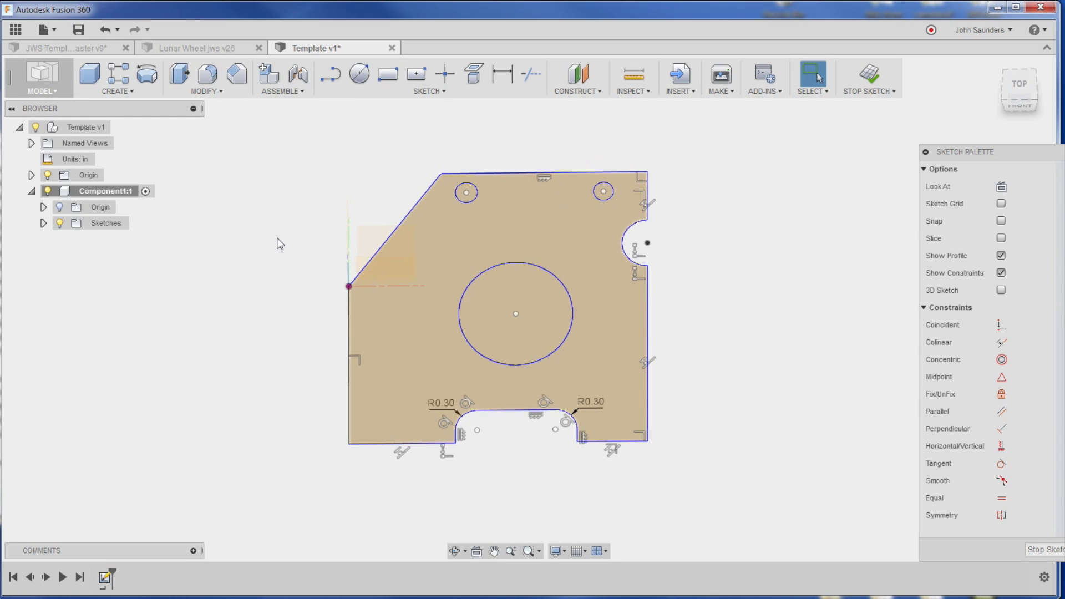
pyautogui.moveTo(281, 244)
pyautogui.keyDown('shift'); pyautogui.mouseDown(button='middle')
pyautogui.moveTo(280, 226)
pyautogui.moveTo(287, 230)
pyautogui.mouseUp(button='middle'); pyautogui.keyUp('shift')
pyautogui.press('Tab')
pyautogui.click(467, 253)
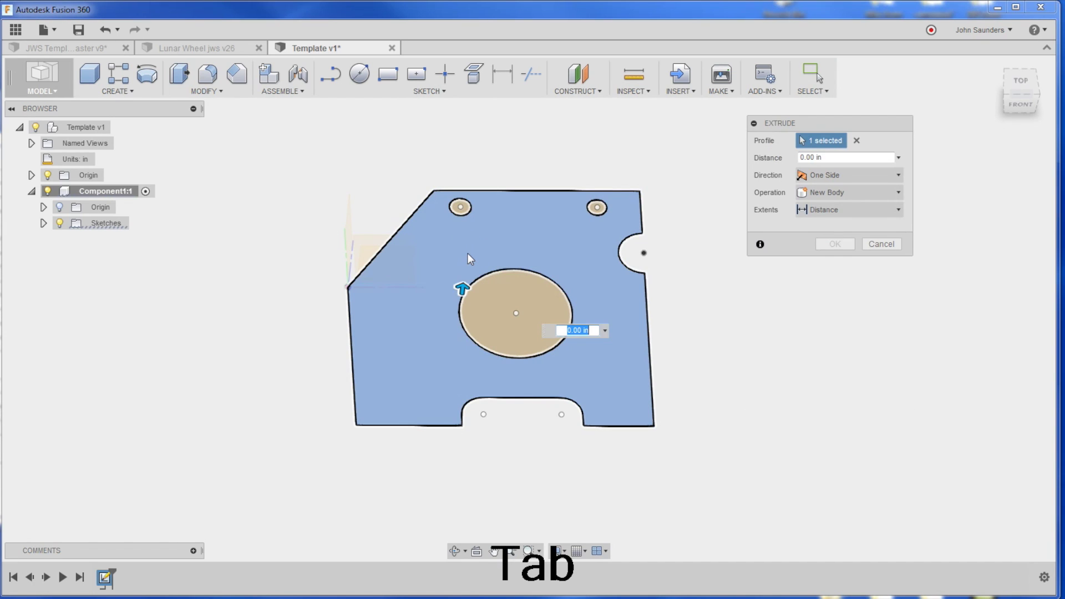
pyautogui.press('Delete')
pyautogui.press('Return')
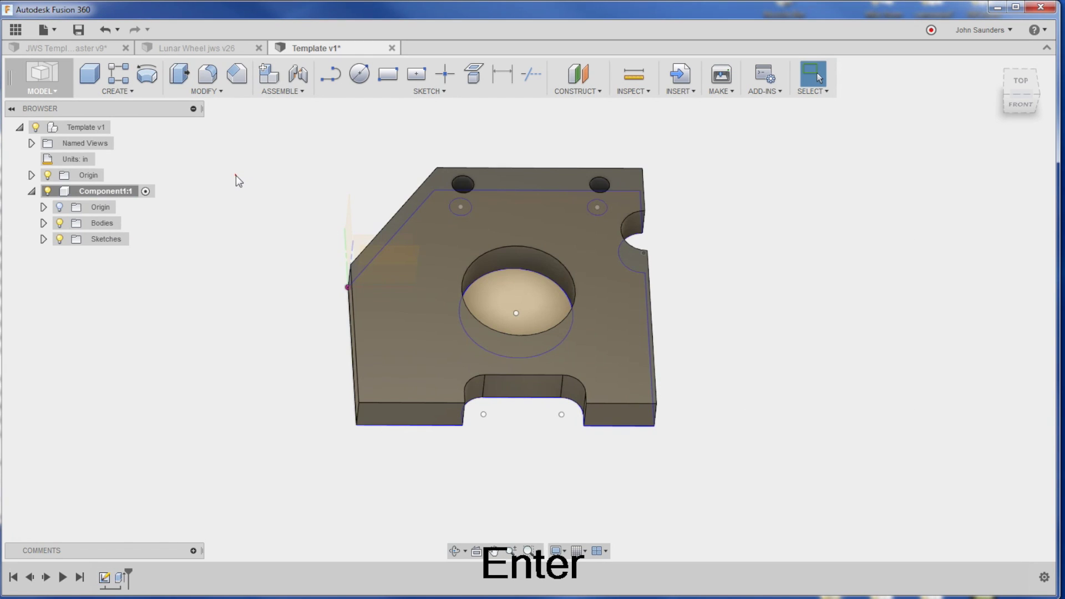
pyautogui.click(44, 239)
pyautogui.click(71, 255)
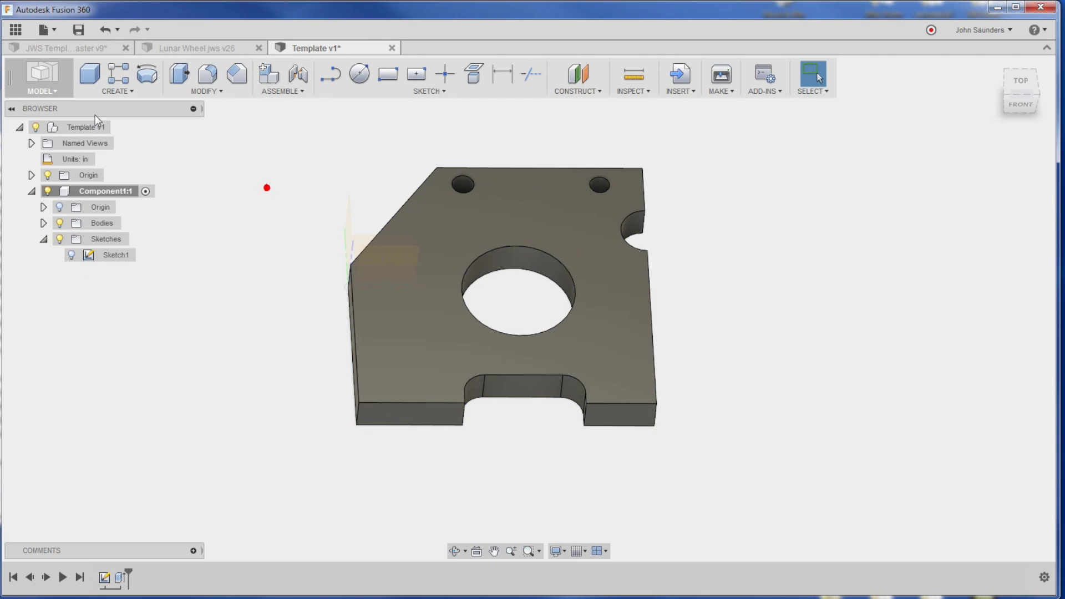
# Switch to the CAM workspace and start a new milling setup
pyautogui.click(54, 94)
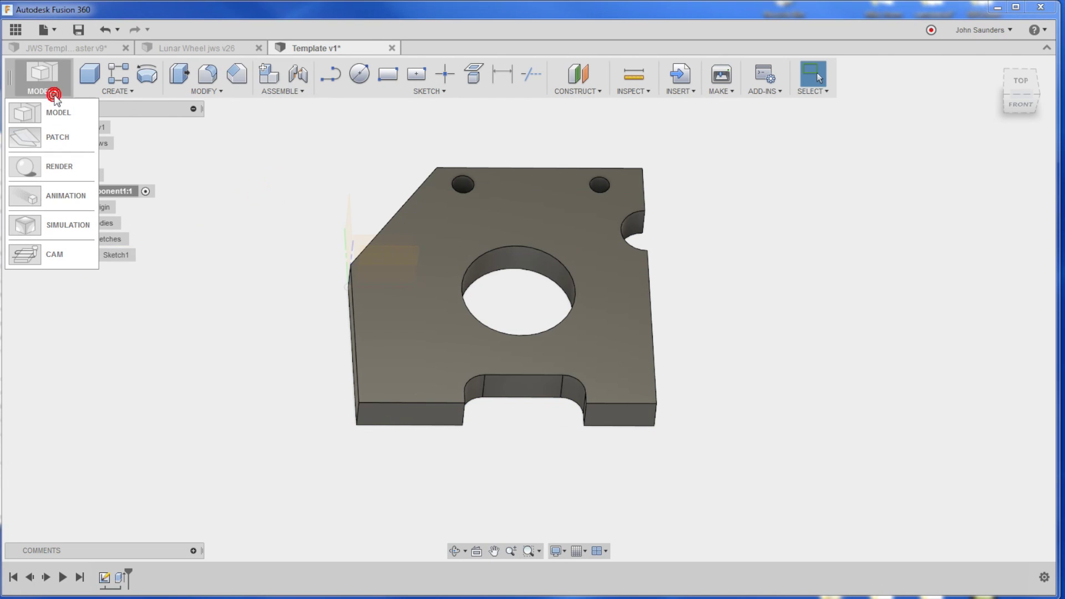
pyautogui.click(61, 254)
pyautogui.click(86, 77)
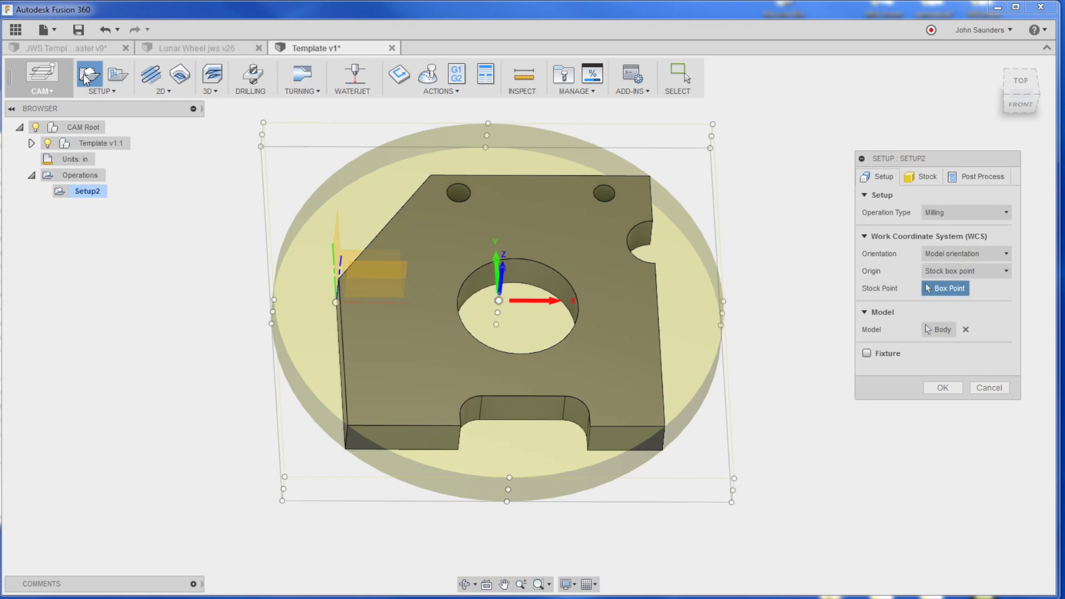
pyautogui.moveTo(919, 156); pyautogui.dragTo(839, 137)
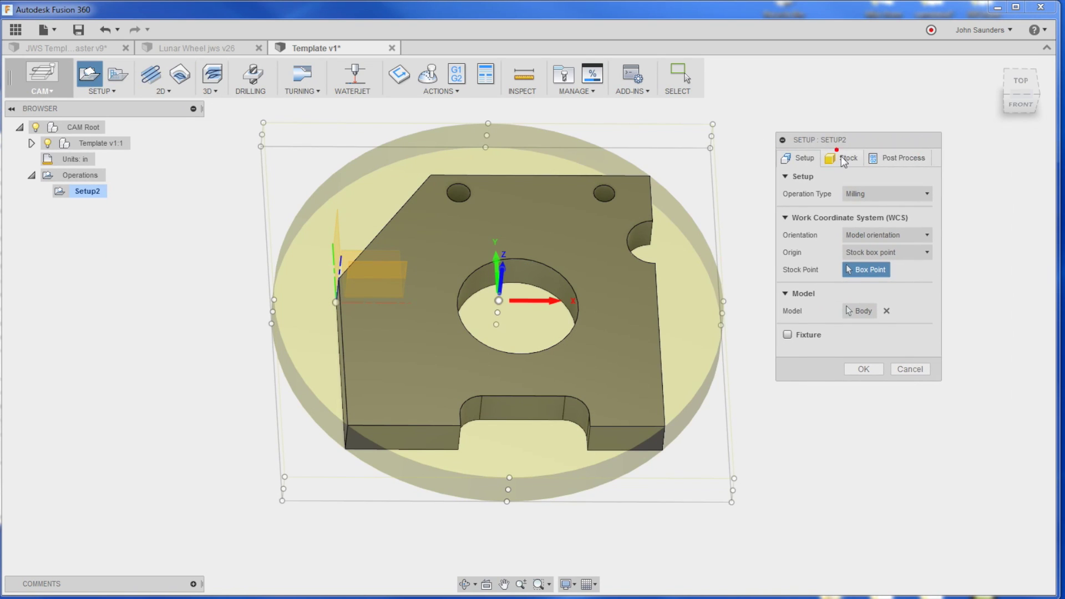
# Set the setup stock to a fixed size box with 4.5 in width and depth, and confirm
pyautogui.click(842, 158)
pyautogui.click(894, 194)
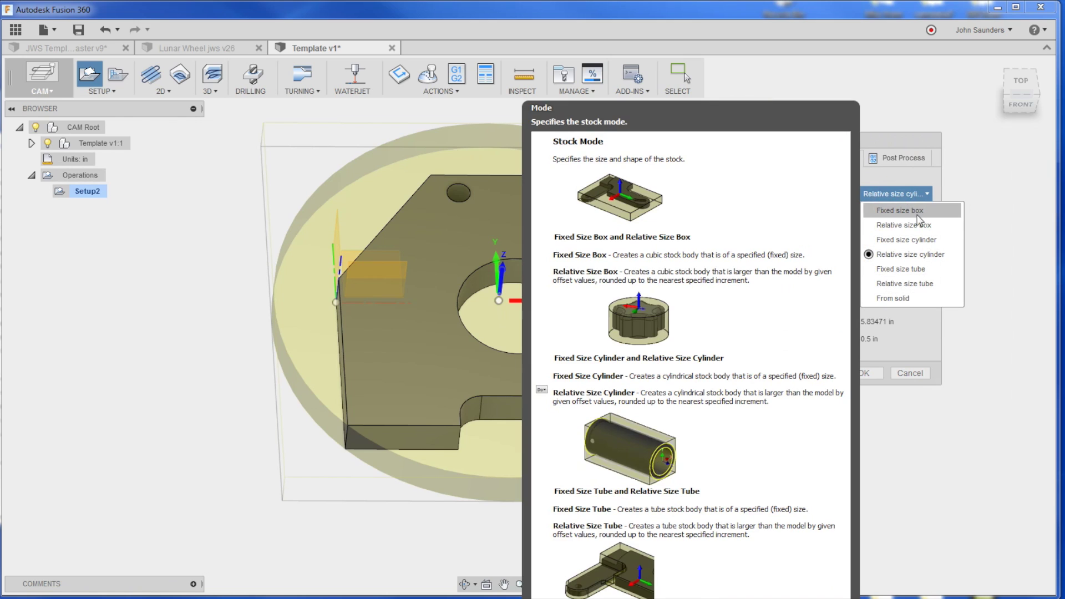
pyautogui.click(916, 210)
pyautogui.write('4.5')
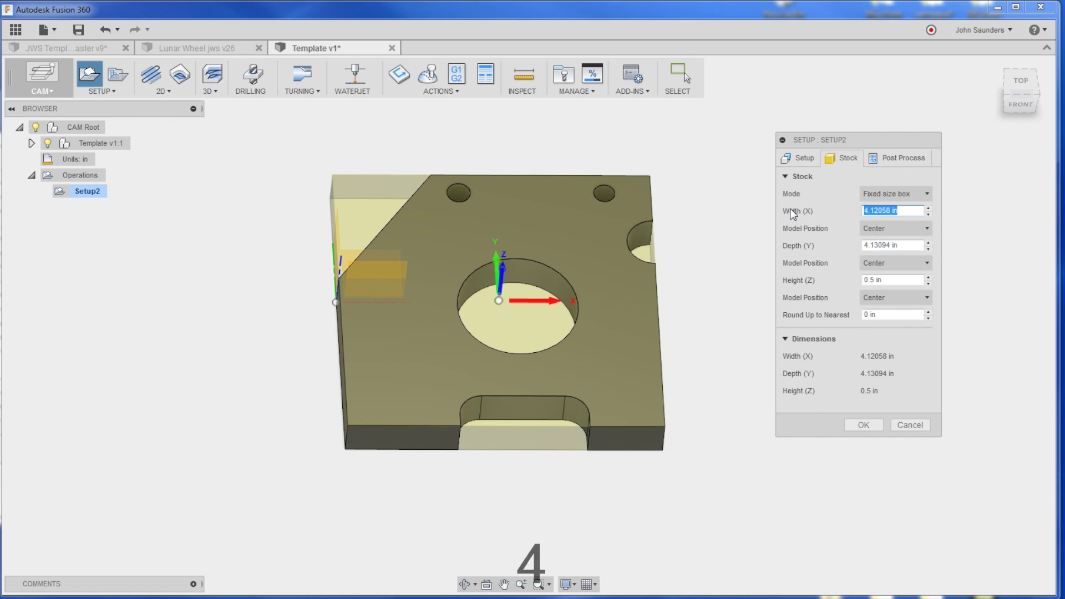
pyautogui.press('Tab')
pyautogui.write('4.5')
pyautogui.press('Tab')
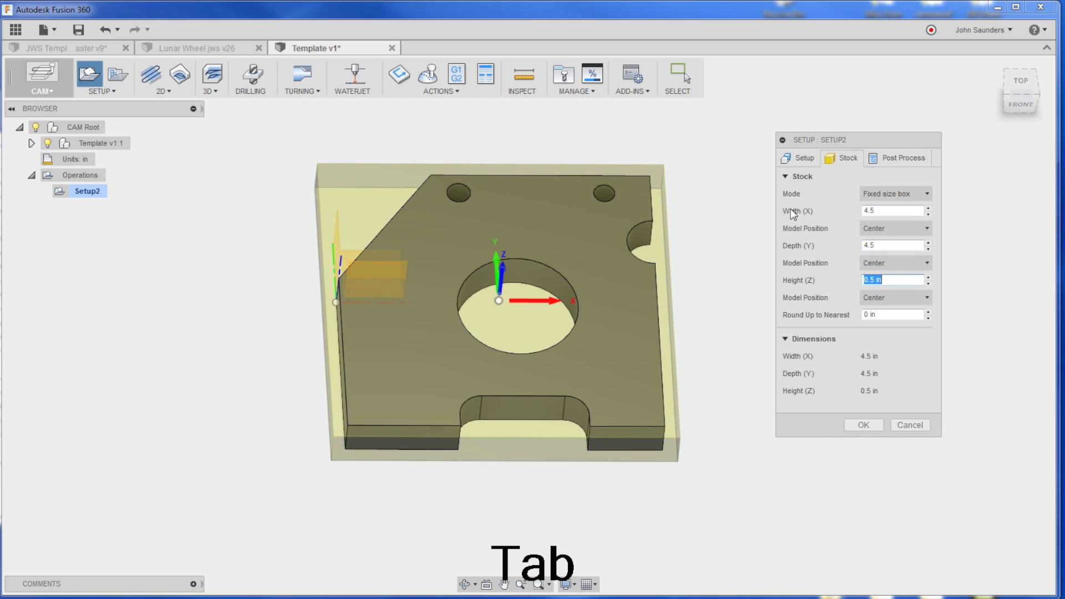
pyautogui.click(863, 425)
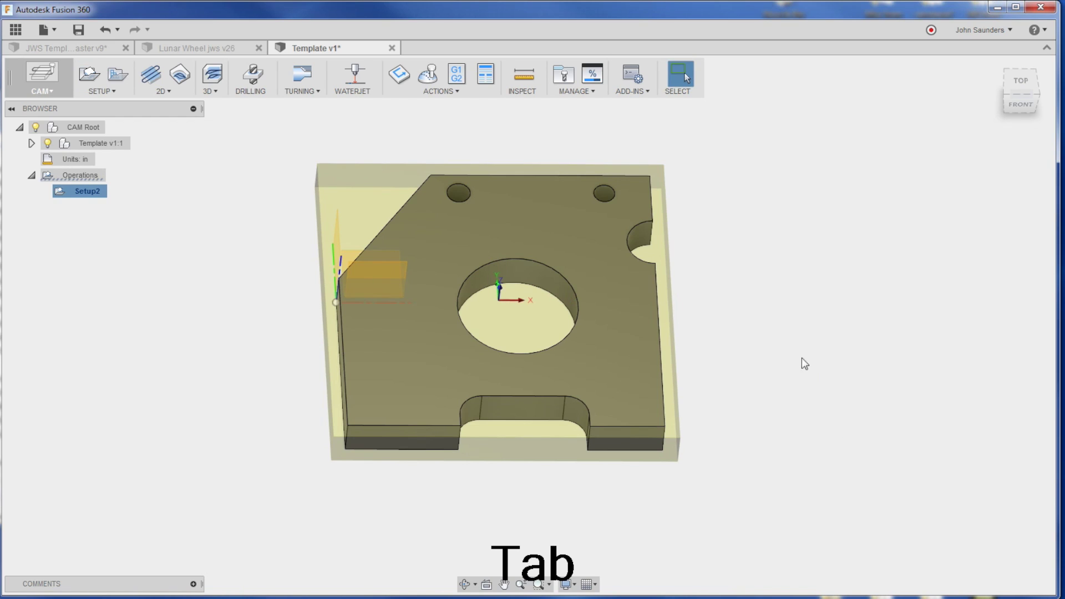
pyautogui.moveTo(92, 196)
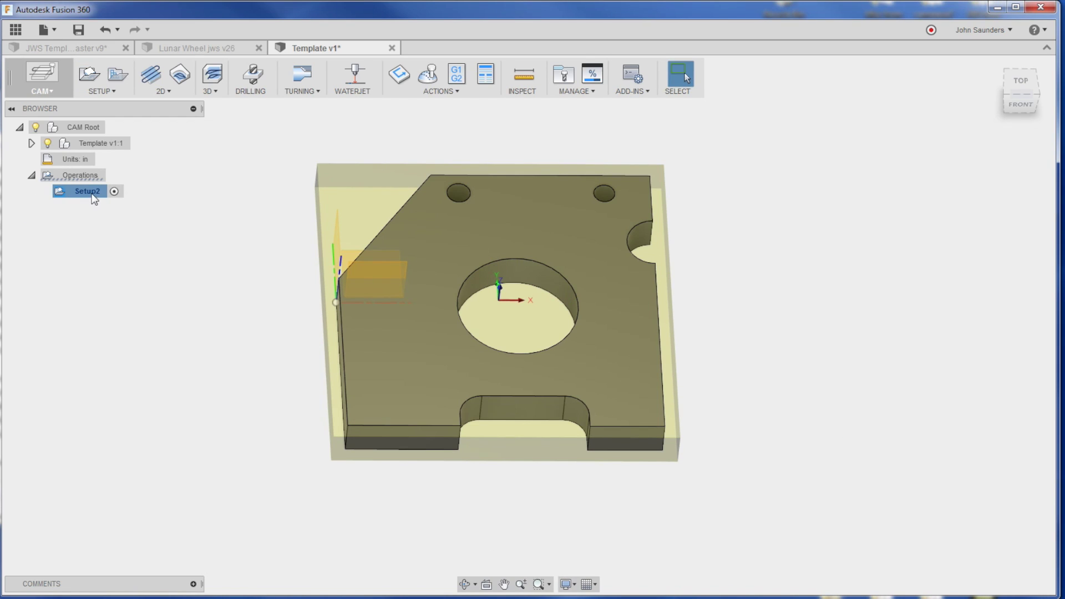
# Populate Setup2 from the SMW_2.5D template and generate toolpaths for all its operations
pyautogui.rightClick(92, 196)
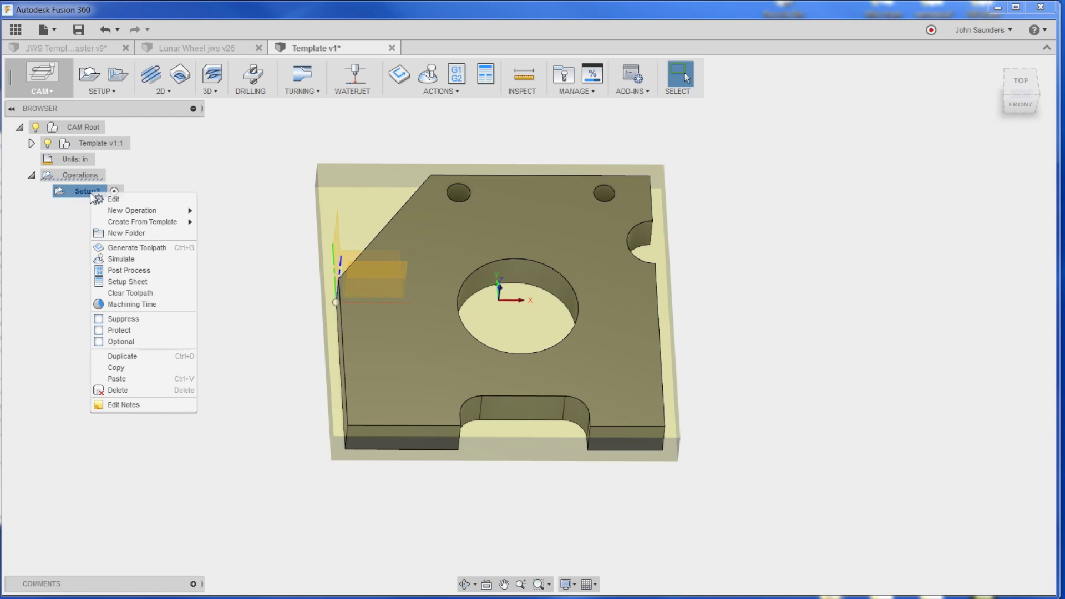
pyautogui.moveTo(132, 220)
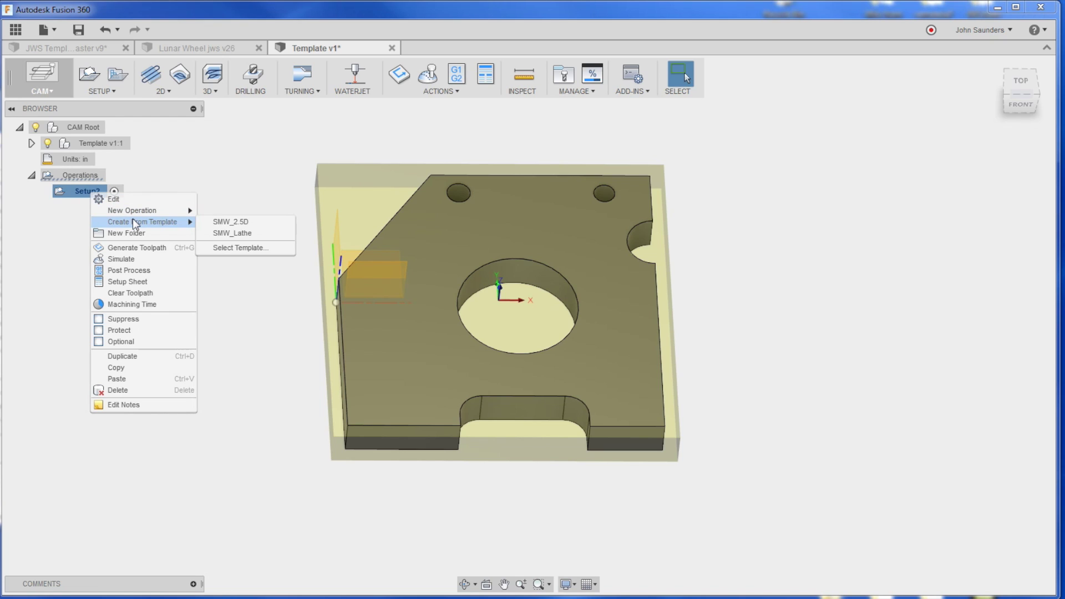
pyautogui.click(213, 222)
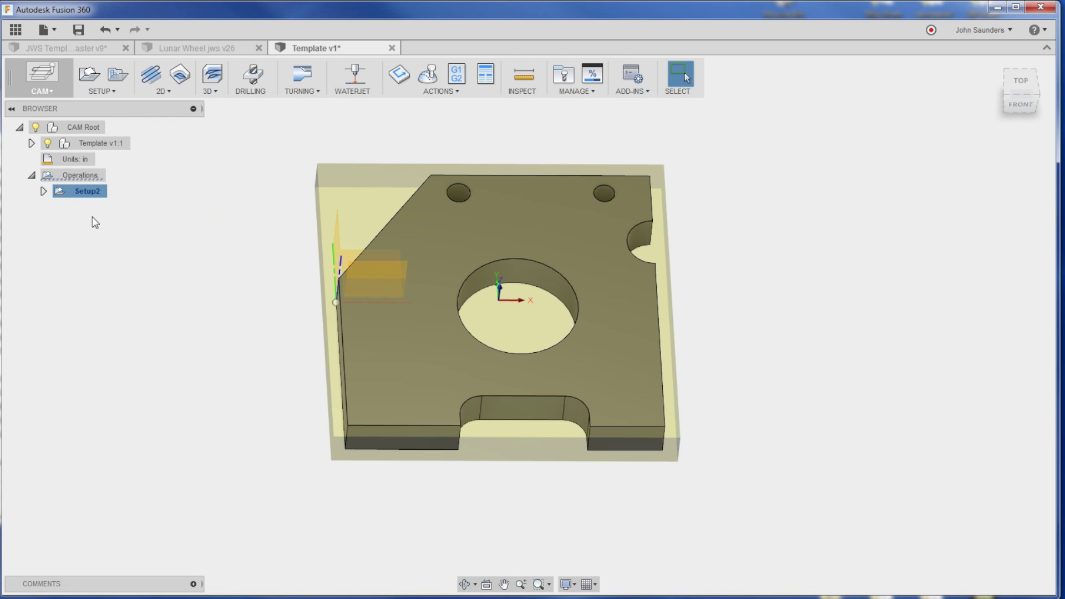
pyautogui.click(43, 191)
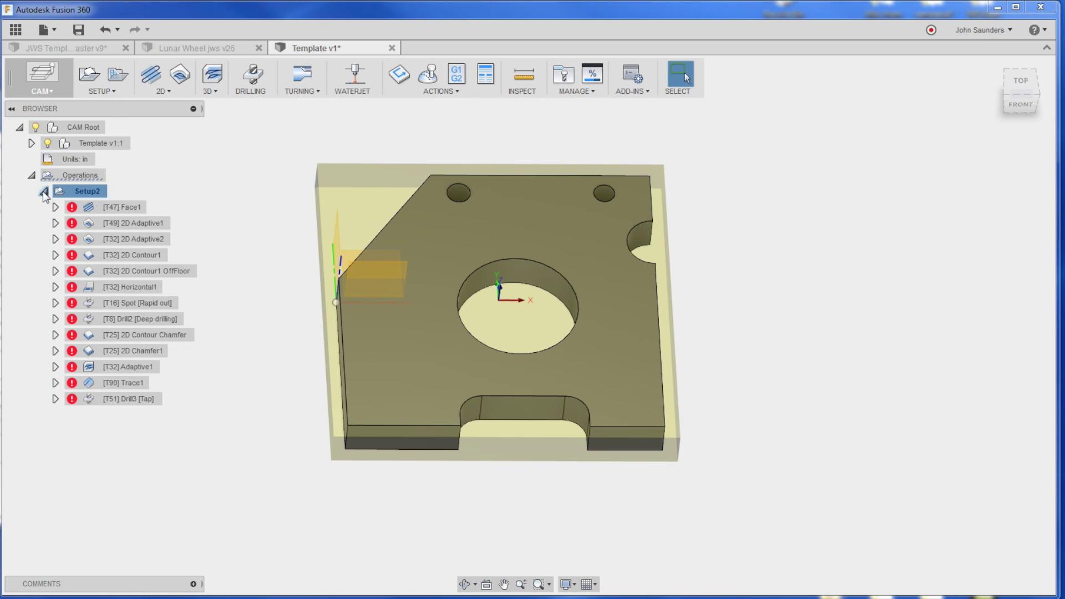
pyautogui.rightClick(66, 192)
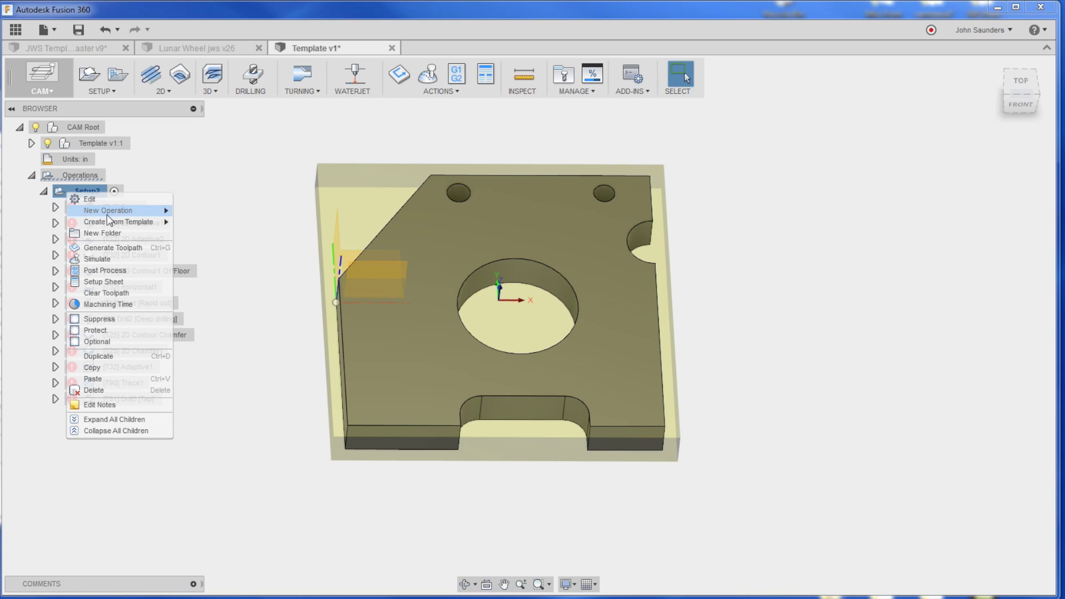
pyautogui.click(123, 246)
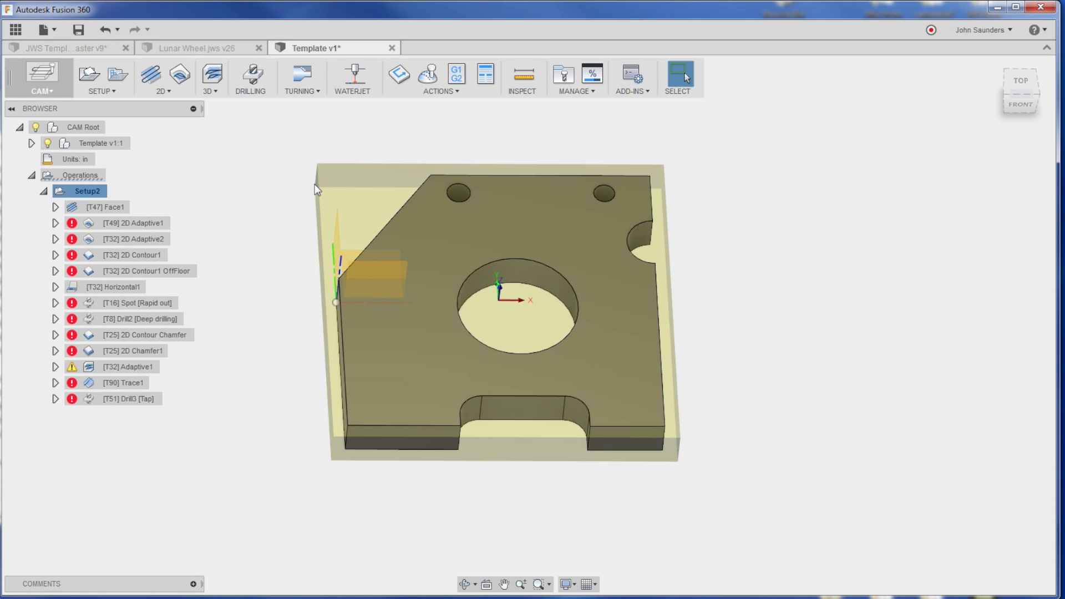
# Give 2D Adaptive1 the hole edge as its pocket chain and regenerate its toolpath
pyautogui.click(139, 223)
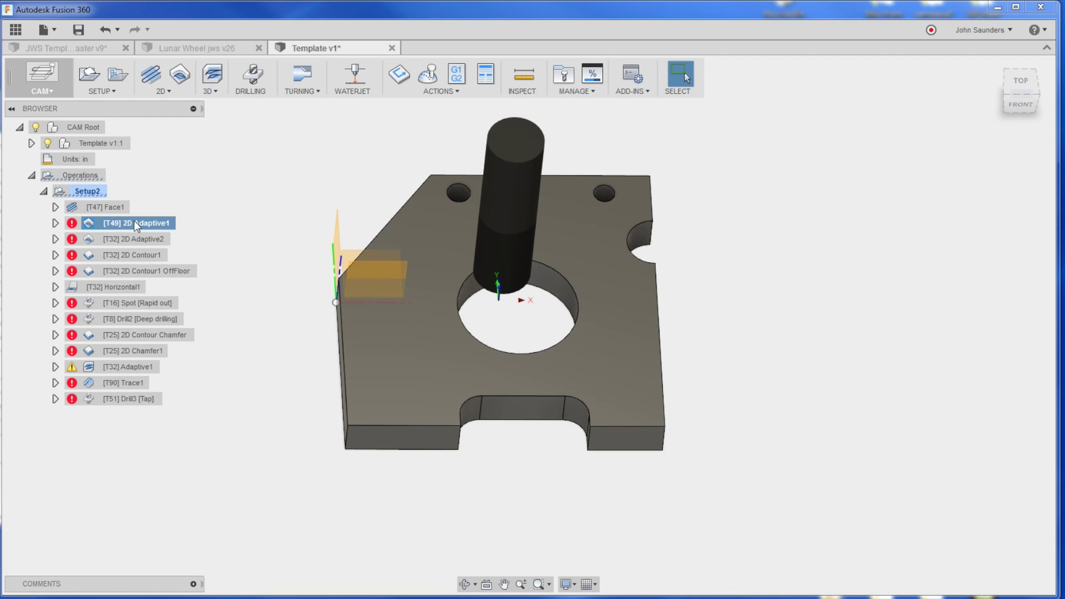
pyautogui.rightClick(134, 221)
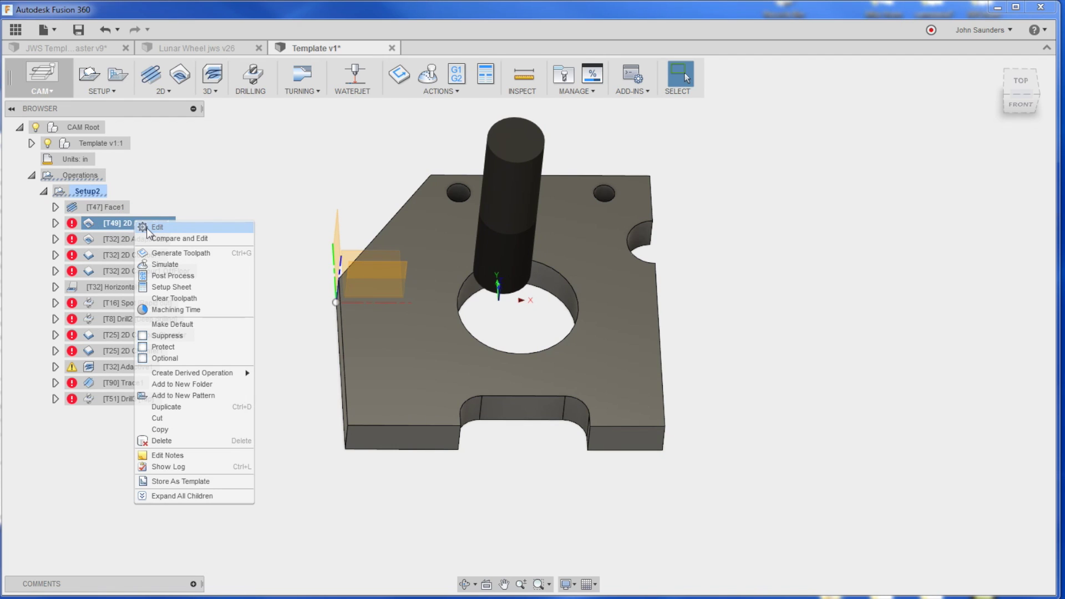
pyautogui.click(149, 226)
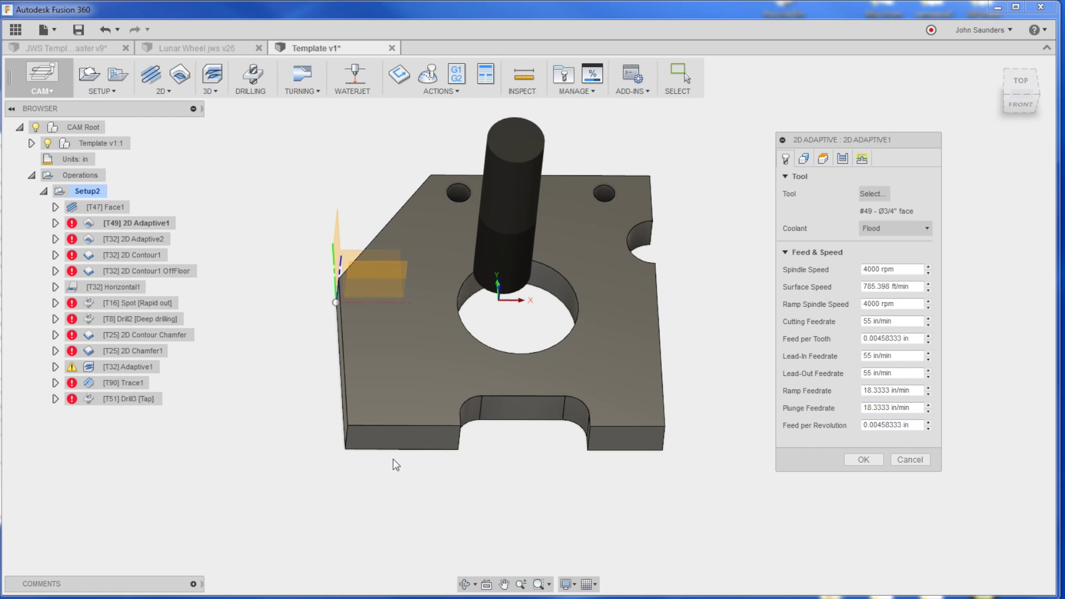
pyautogui.click(803, 158)
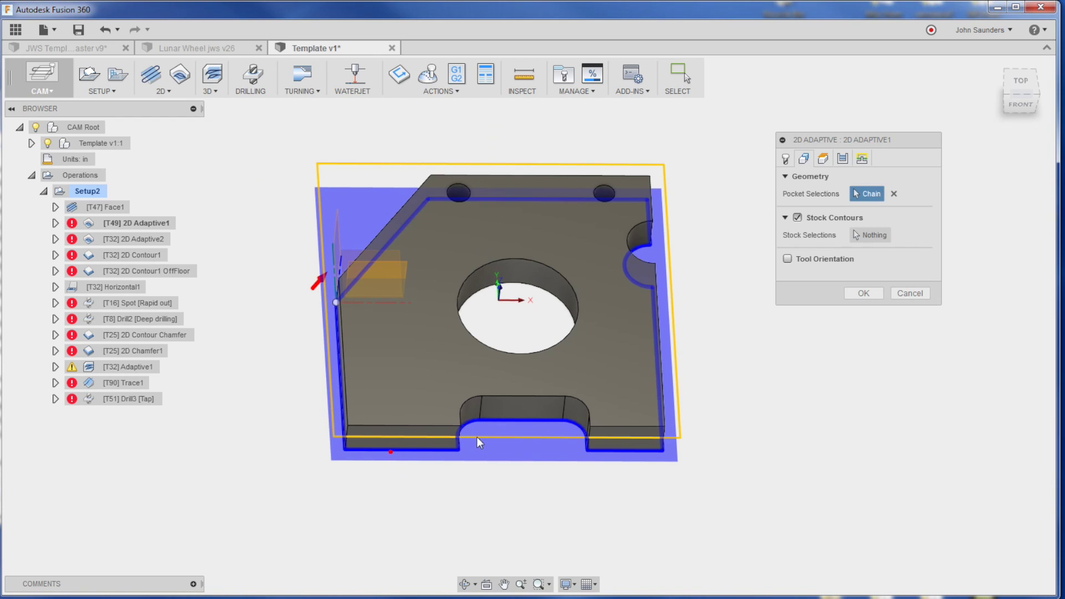
pyautogui.click(525, 296)
pyautogui.click(858, 294)
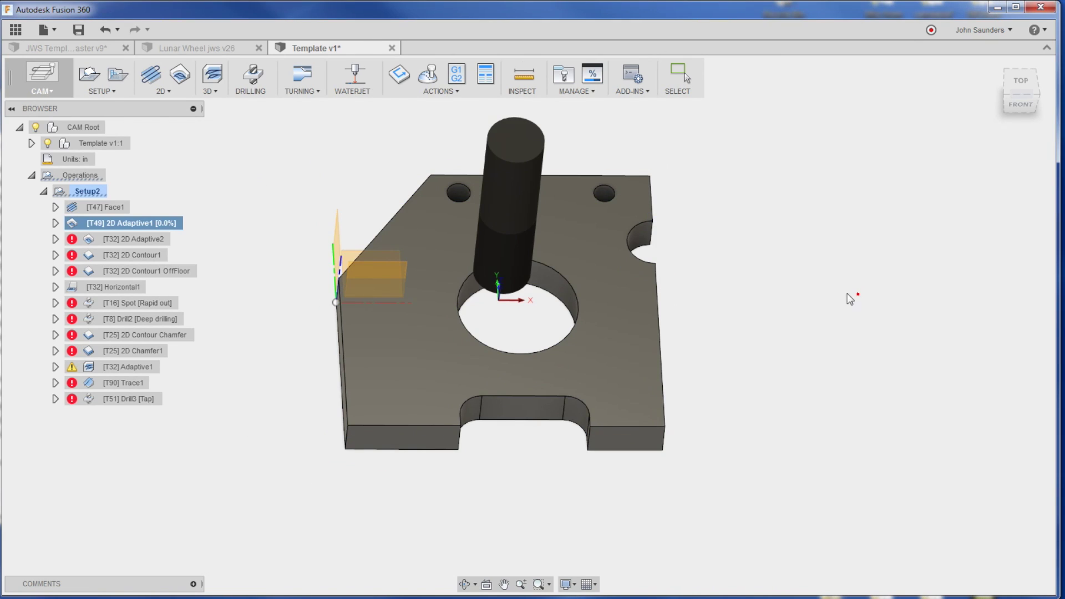
# Delete the 2D Adaptive2 operation and select 2D Contour1
pyautogui.click(143, 240)
pyautogui.rightClick(146, 240)
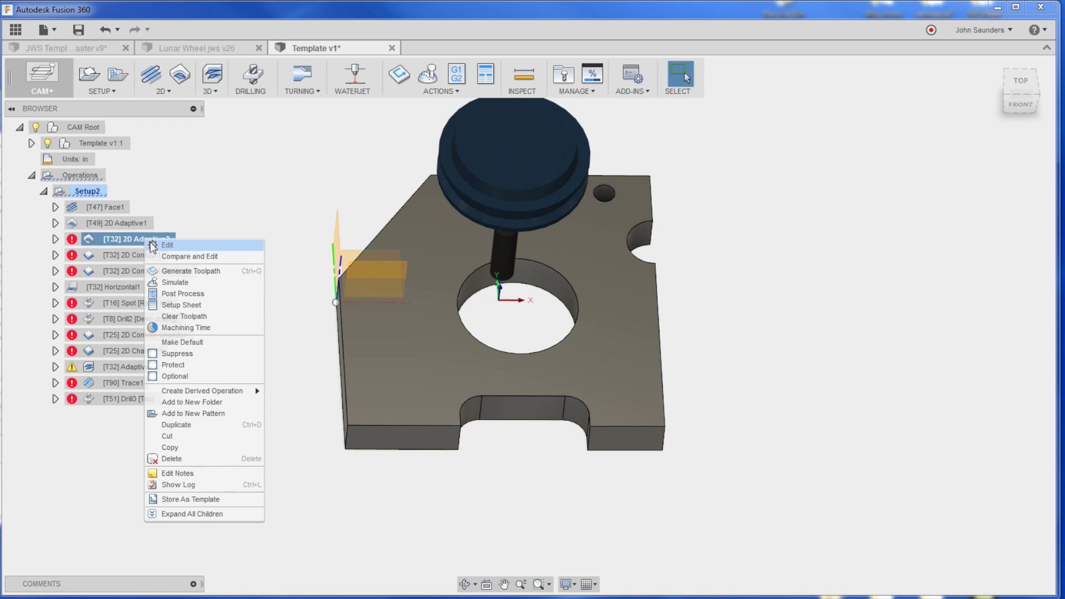
pyautogui.click(174, 244)
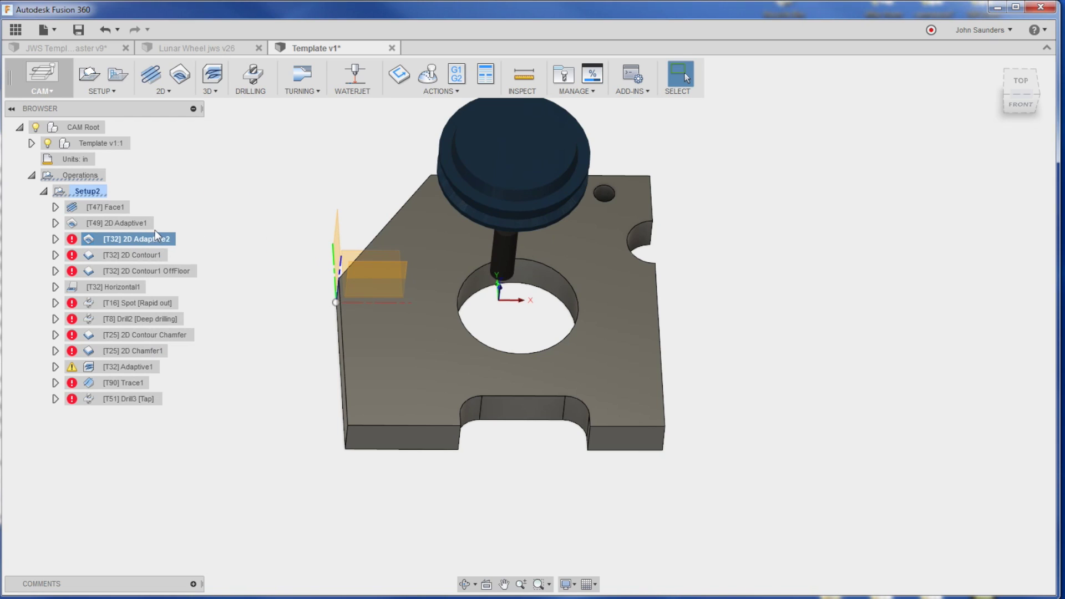
pyautogui.press('Delete')
pyautogui.click(143, 237)
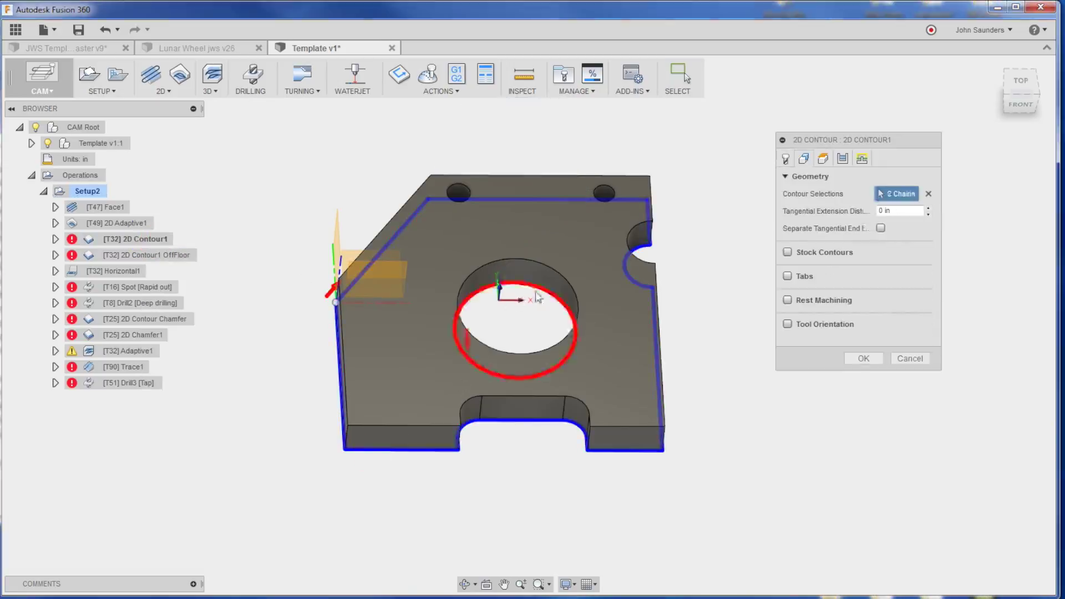
# Confirm the 2D Contour1 chains and delete the 2D Contour1 OffFloor operation
pyautogui.click(848, 359)
pyautogui.click(149, 256)
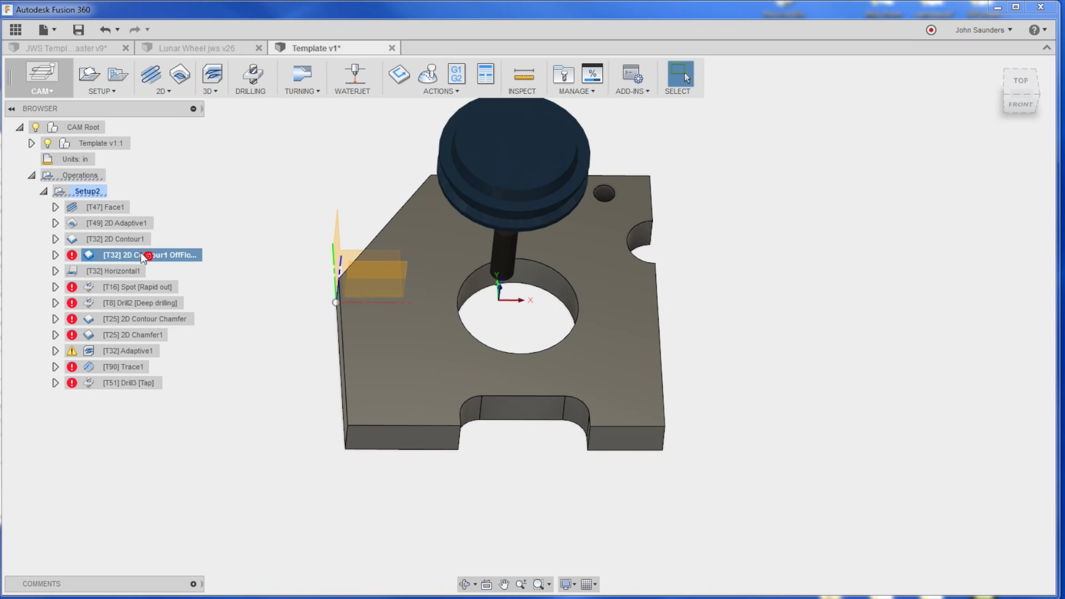
pyautogui.press('Delete')
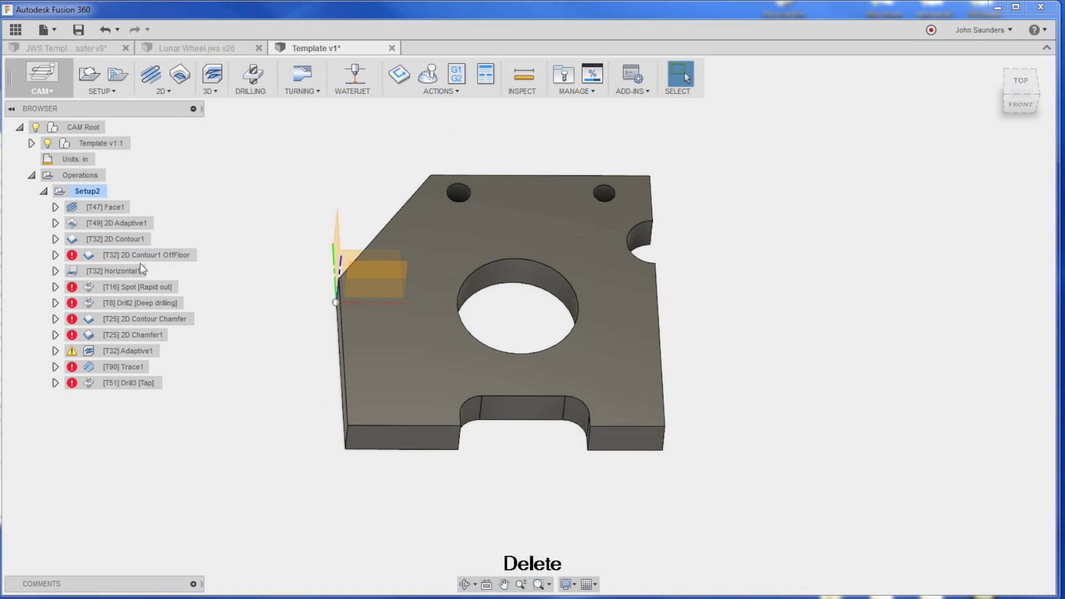
# Point the Spot operation at the top hole faces and regenerate its toolpath
pyautogui.rightClick(131, 258)
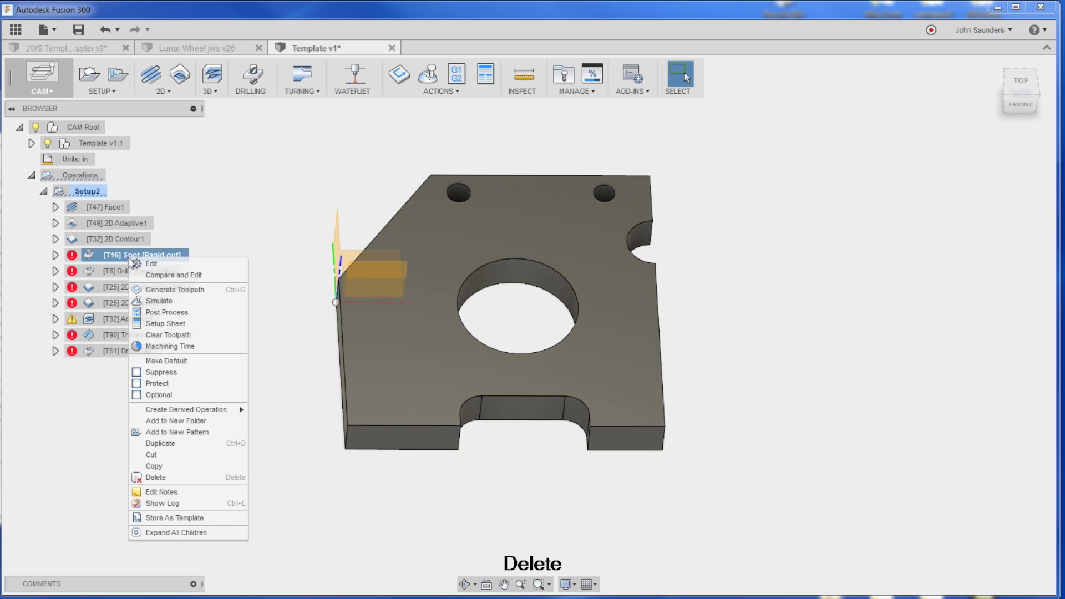
pyautogui.click(150, 262)
pyautogui.click(609, 197)
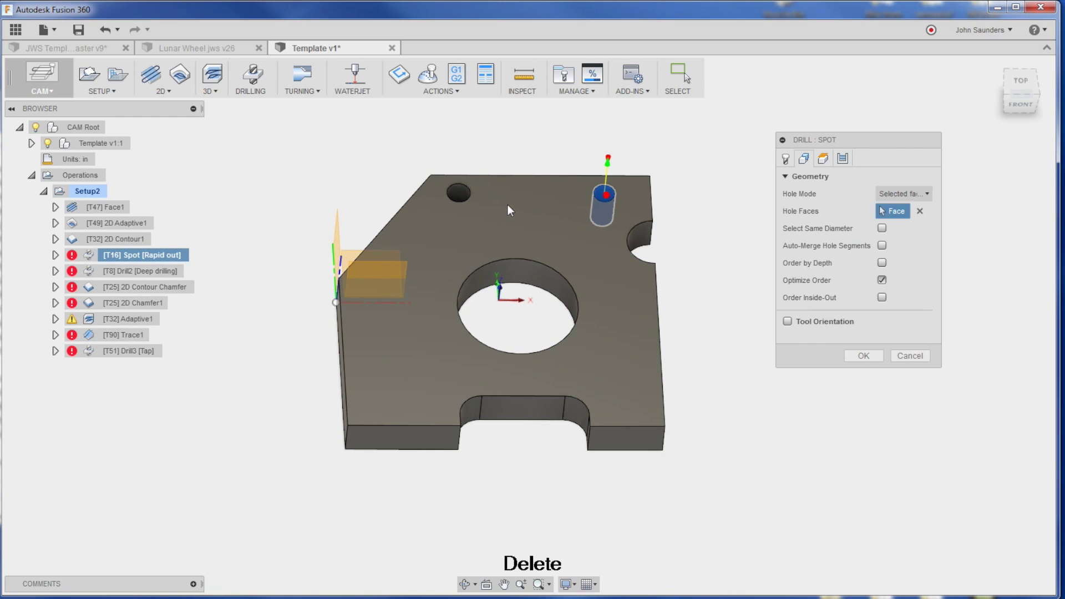
pyautogui.click(458, 194)
pyautogui.click(861, 355)
# Set Drill2's geometry to the two top holes and regenerate its toolpath
pyautogui.rightClick(139, 270)
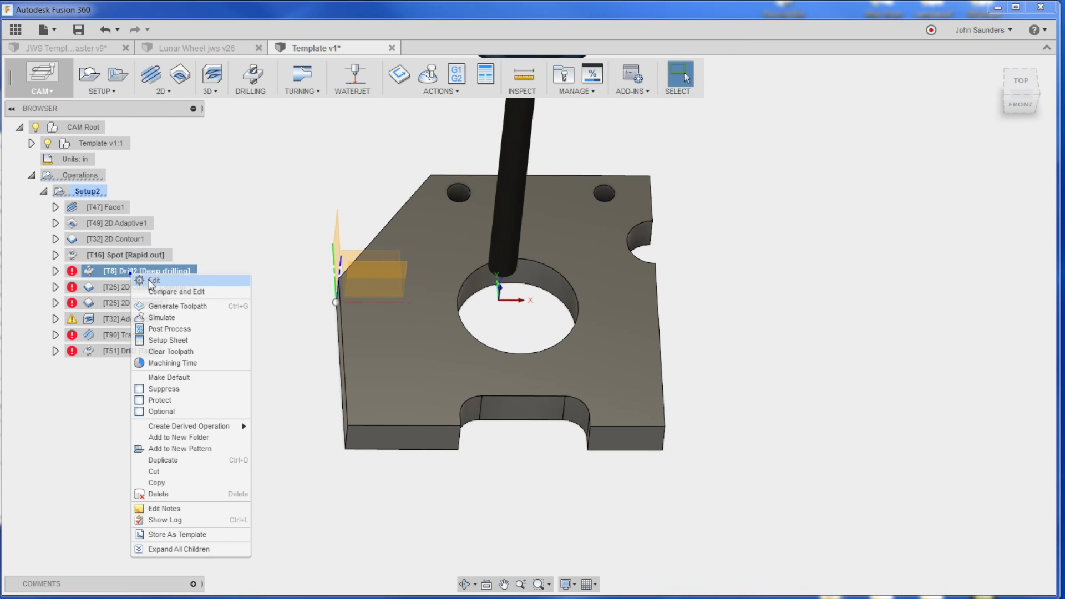
pyautogui.click(155, 277)
pyautogui.click(803, 159)
pyautogui.click(459, 194)
pyautogui.click(604, 195)
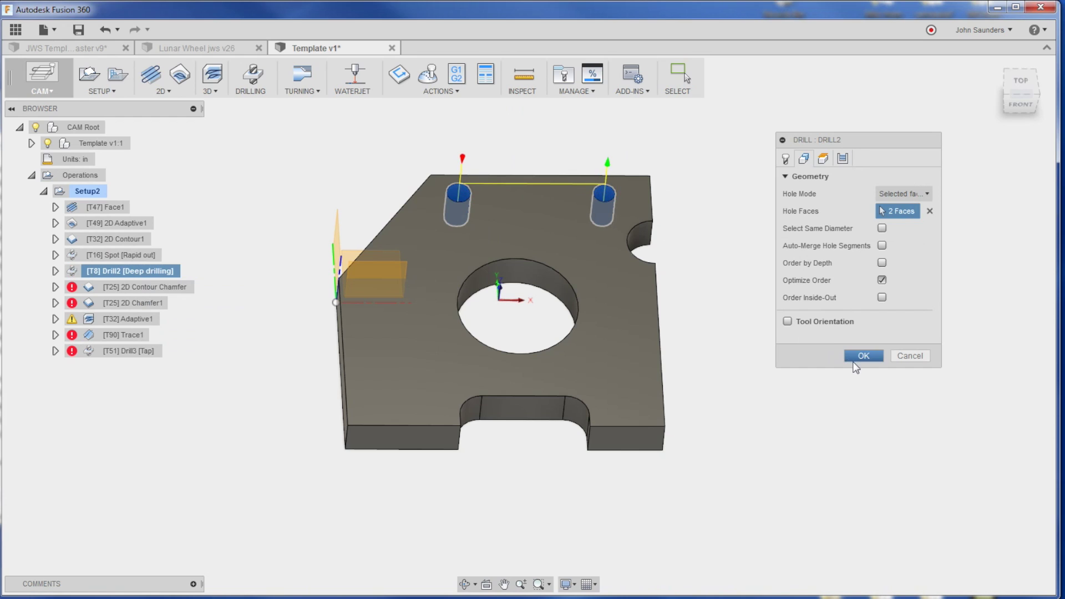
pyautogui.click(852, 357)
# Delete the 2D Contour Chamfer operation
pyautogui.click(141, 287)
pyautogui.rightClick(138, 286)
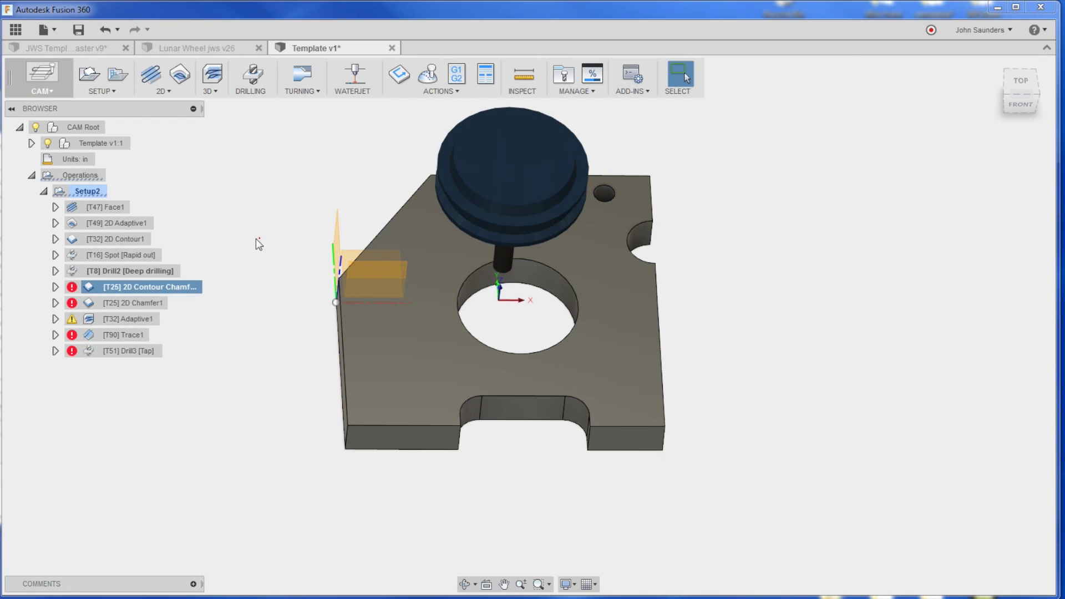
pyautogui.click(259, 238)
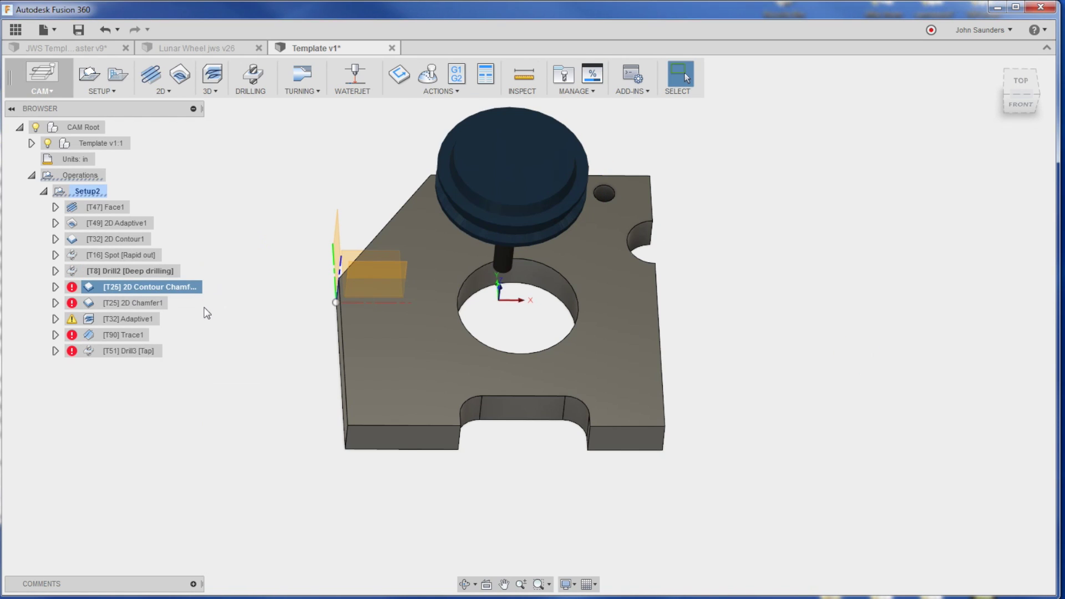
pyautogui.click(165, 289)
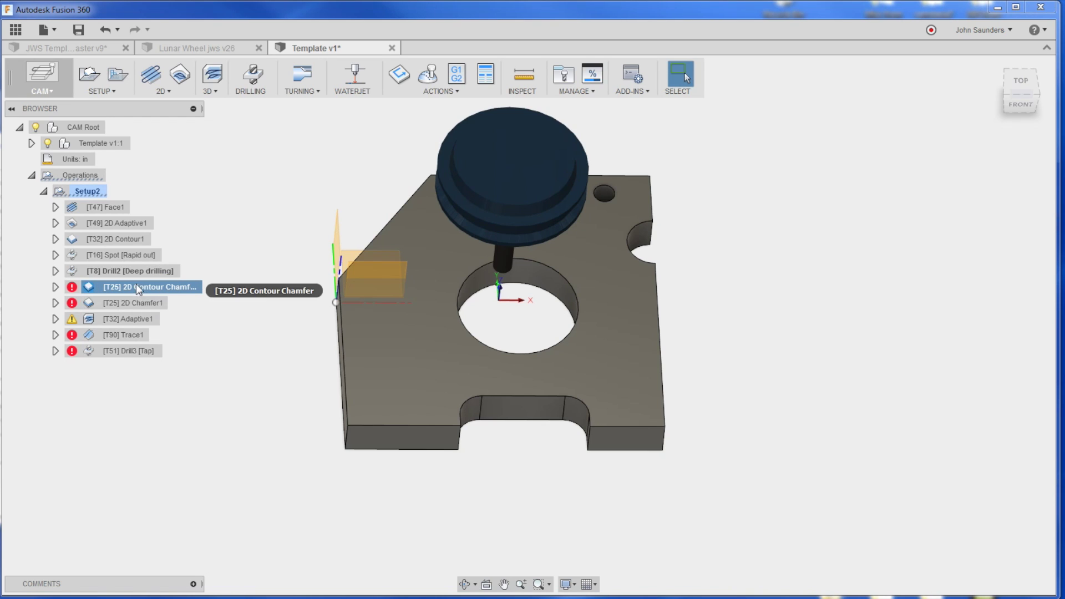
pyautogui.press('Delete')
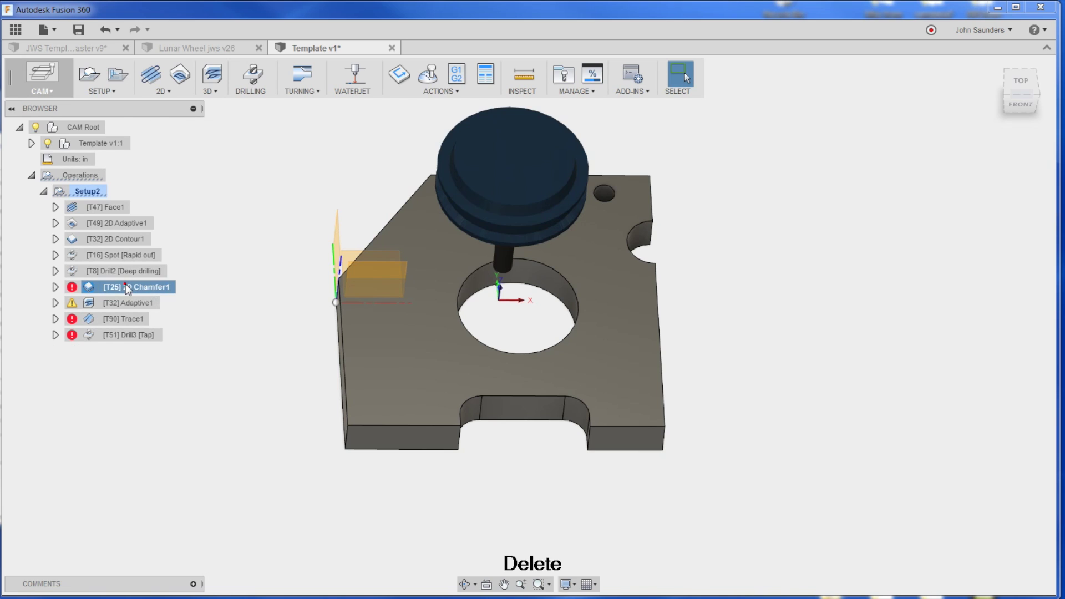
# Add the two top holes to 2D Chamfer1 and regenerate the chamfer toolpath
pyautogui.click(125, 285)
pyautogui.rightClick(122, 287)
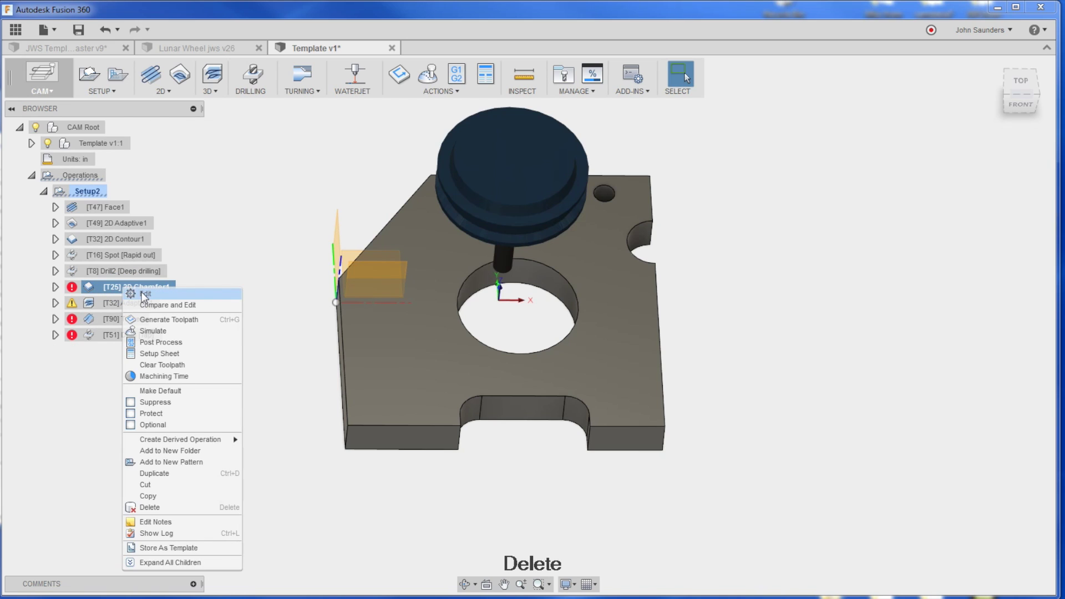
pyautogui.click(144, 294)
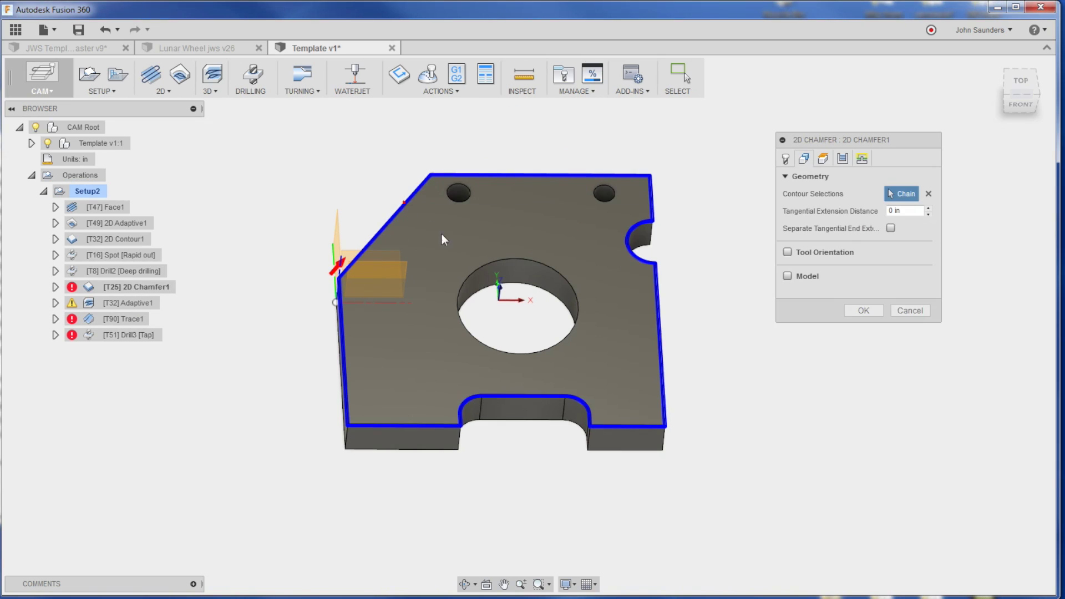
pyautogui.click(463, 204)
pyautogui.click(597, 200)
pyautogui.click(857, 310)
# Delete the Adaptive1, Trace1 and Drill3 [Tap] operations, then select Setup2
pyautogui.click(126, 303)
pyautogui.press('Delete')
pyautogui.click(123, 306)
pyautogui.press('Delete')
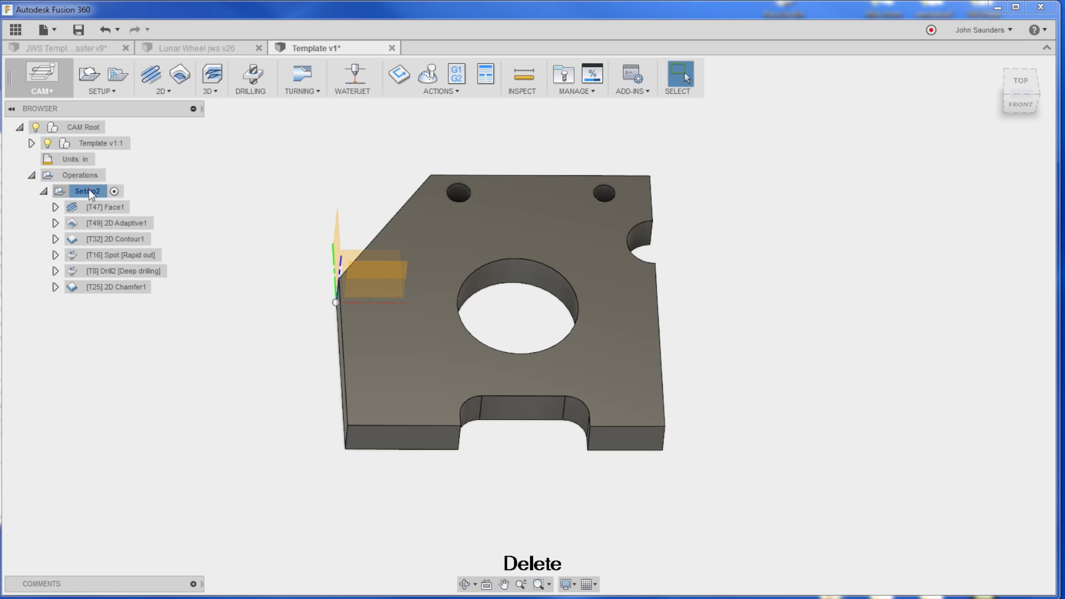
pyautogui.press('Delete')
pyautogui.click(89, 191)
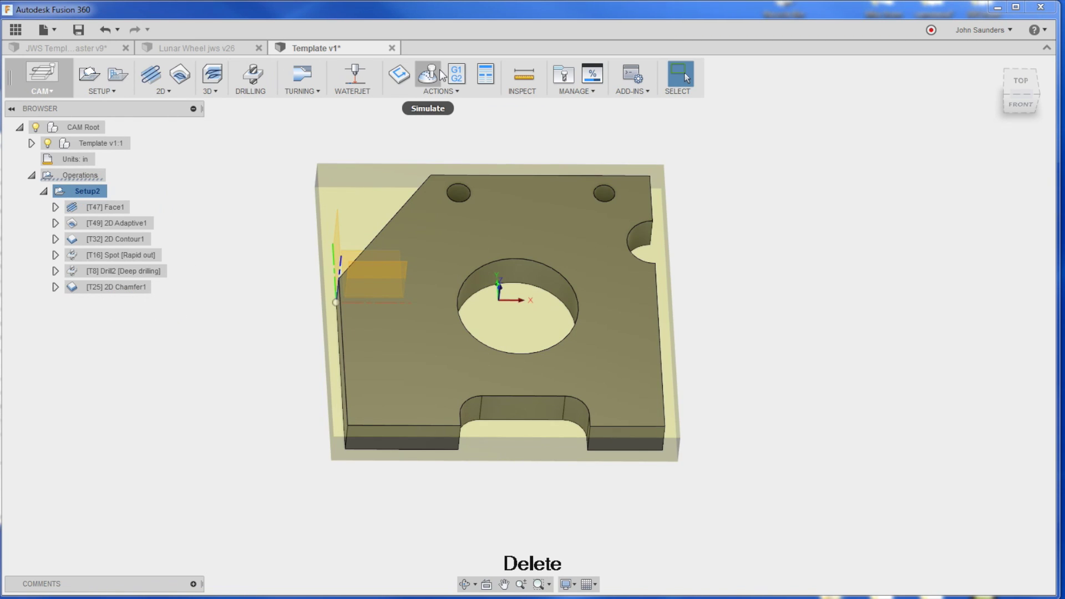
# Simulate Setup2's toolpaths, orbiting the view to watch Face1 and 2D Adaptive1 cut the plate
pyautogui.click(430, 76)
pyautogui.click(533, 532)
pyautogui.keyDown('shift'); pyautogui.moveTo(518, 392); pyautogui.dragTo(465, 398, button='middle'); pyautogui.keyUp('shift')
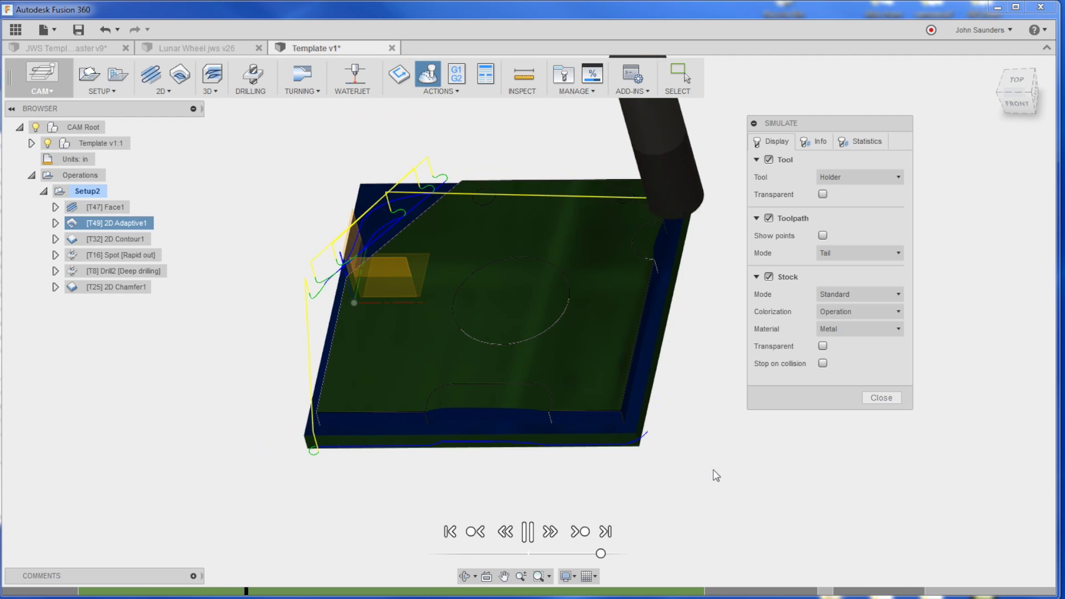
pyautogui.keyDown('shift'); pyautogui.moveTo(715, 476); pyautogui.dragTo(722, 473, button='middle'); pyautogui.keyUp('shift')
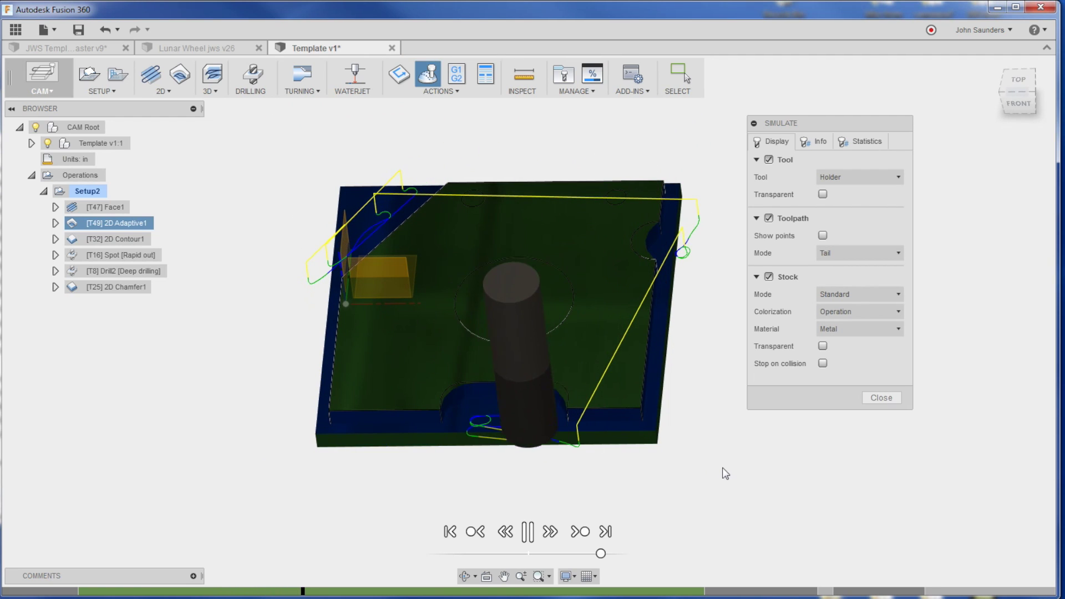